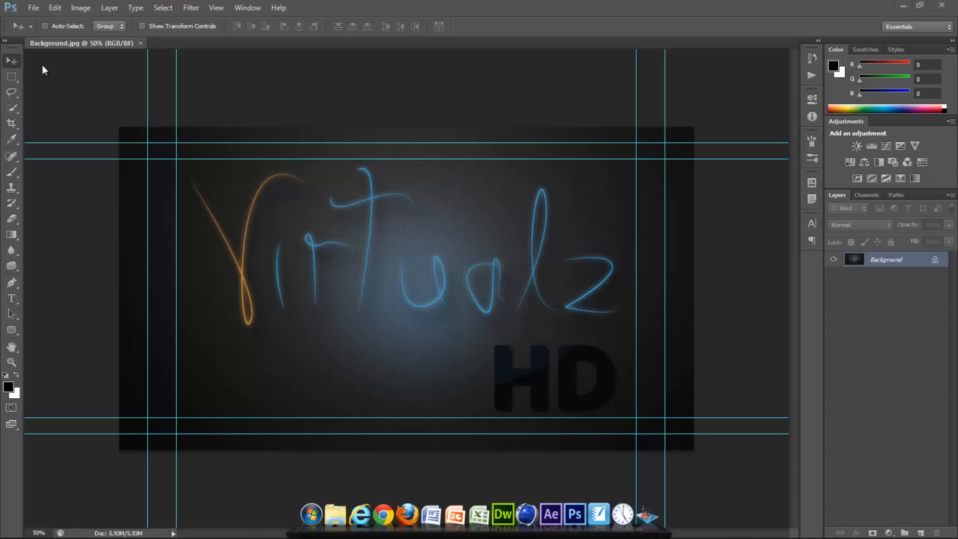
# Convert the locked background into a regular layer named Background.
pyautogui.click(936, 261)
pyautogui.doubleClick(871, 260)
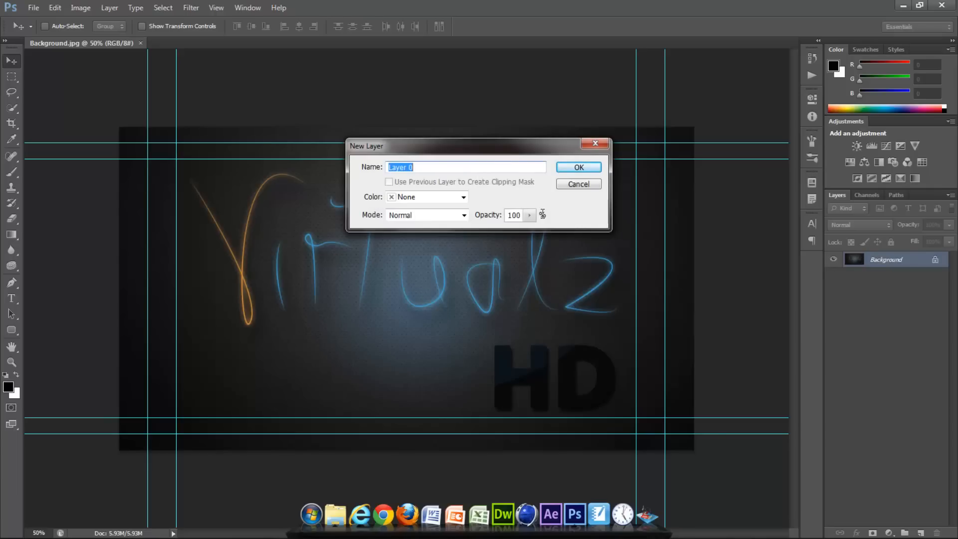
pyautogui.write('ackground')
pyautogui.press('Home')
pyautogui.write('B')
pyautogui.press('Return')
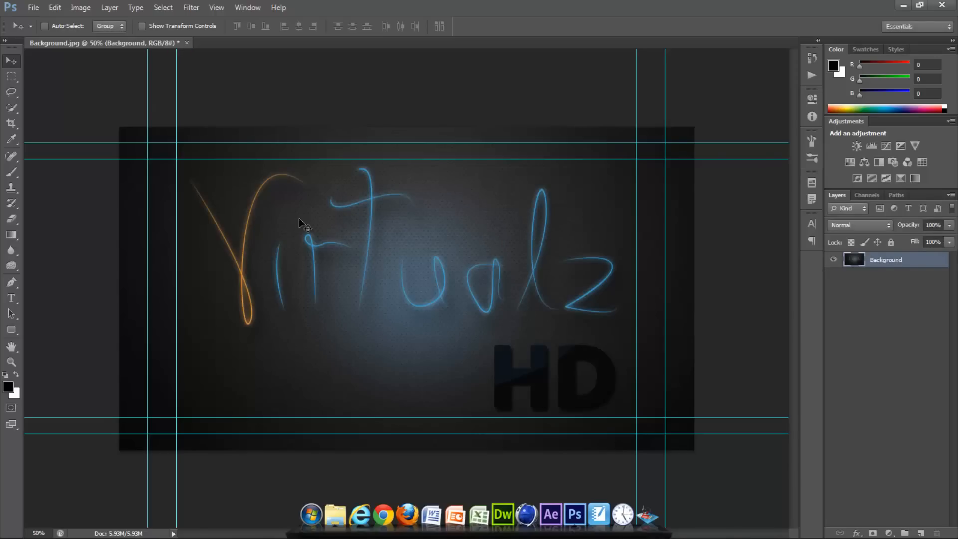
# Try the Move tool on the Background layer's image.
pyautogui.moveTo(334, 230)
pyautogui.mouseDown()
pyautogui.moveTo(304, 216)
pyautogui.moveTo(293, 225)
pyautogui.moveTo(336, 218)
pyautogui.moveTo(343, 198)
pyautogui.moveTo(357, 219)
pyautogui.moveTo(335, 236)
pyautogui.mouseUp()
pyautogui.click(11, 79)
pyautogui.press('v')
pyautogui.press('v')
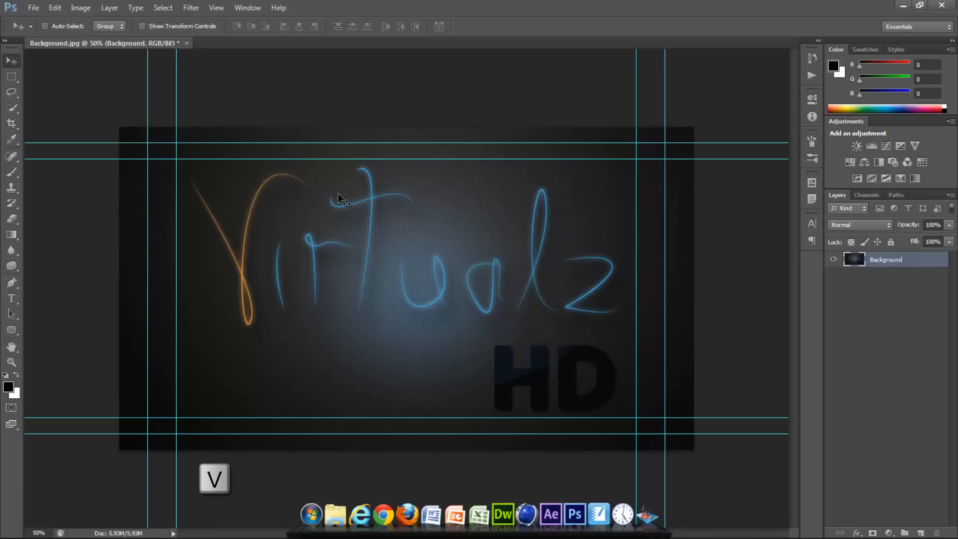
# Draw a freely proportioned rectangular selection across the lettering, reposition it and clear it.
pyautogui.click(11, 77)
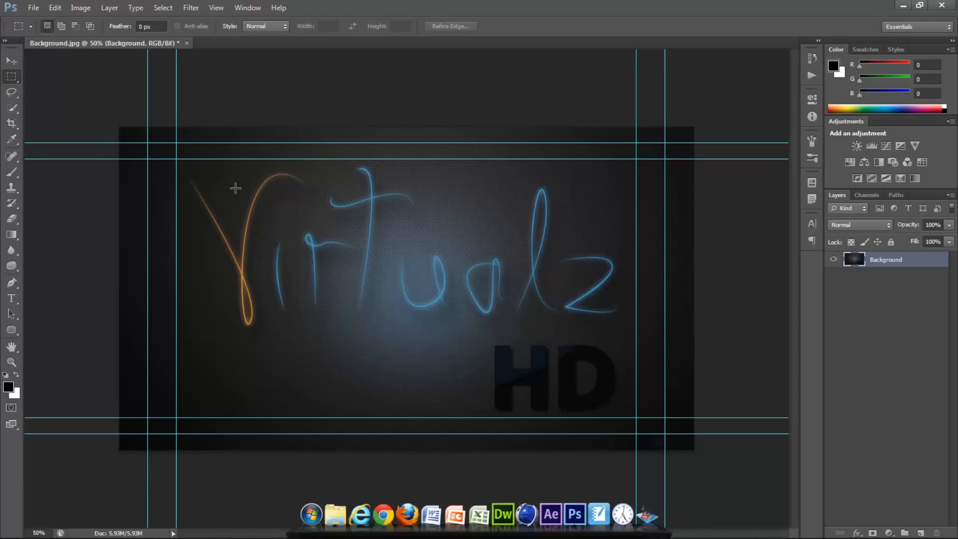
pyautogui.moveTo(241, 198); pyautogui.dragTo(510, 348)
pyautogui.moveTo(577, 276); pyautogui.dragTo(489, 314)
pyautogui.moveTo(414, 333); pyautogui.dragTo(424, 254)
pyautogui.moveTo(302, 209); pyautogui.dragTo(336, 267)
pyautogui.click(265, 216)
# Draw a perfectly square selection over the first letters, move it around the canvas and clear it.
pyautogui.press('shift')
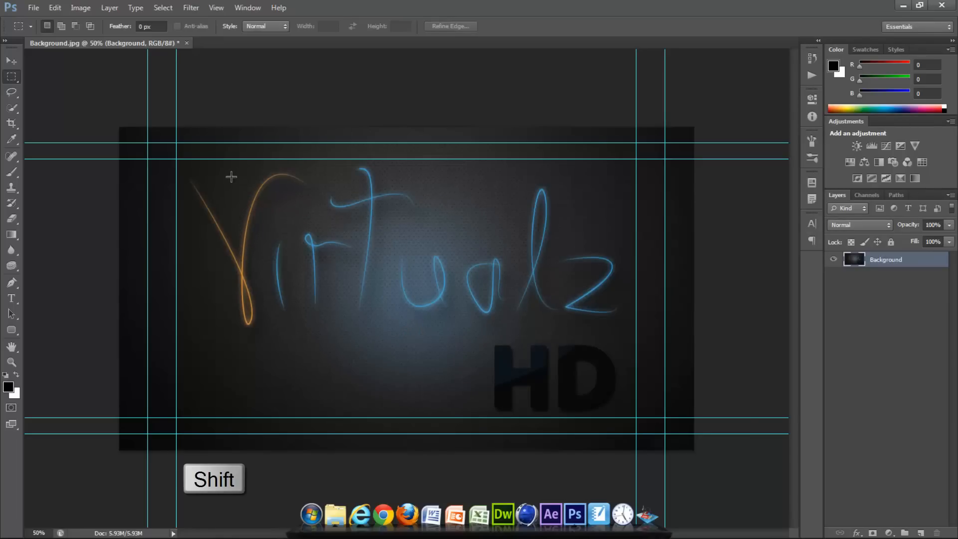
pyautogui.moveTo(240, 189); pyautogui.dragTo(481, 370)
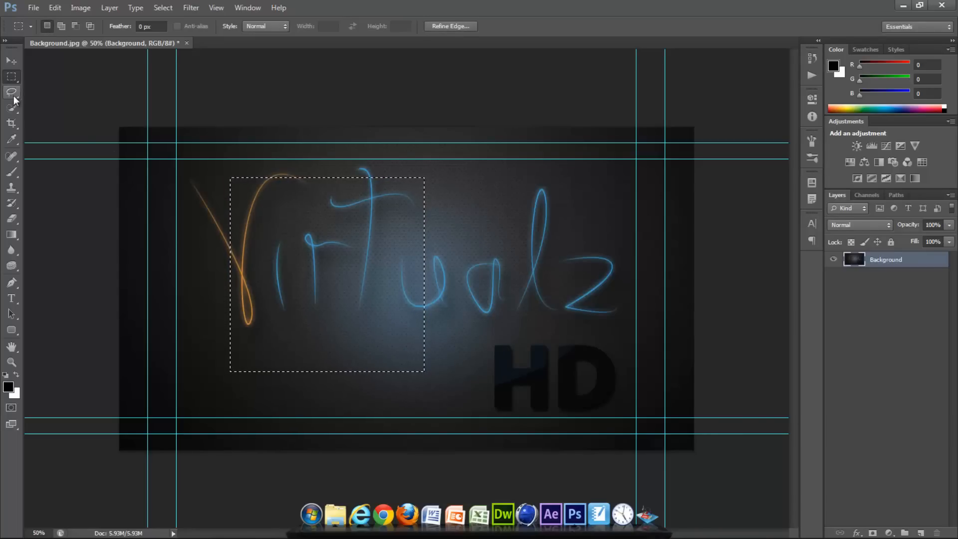
pyautogui.moveTo(331, 231); pyautogui.dragTo(411, 272)
pyautogui.moveTo(335, 266); pyautogui.dragTo(423, 222)
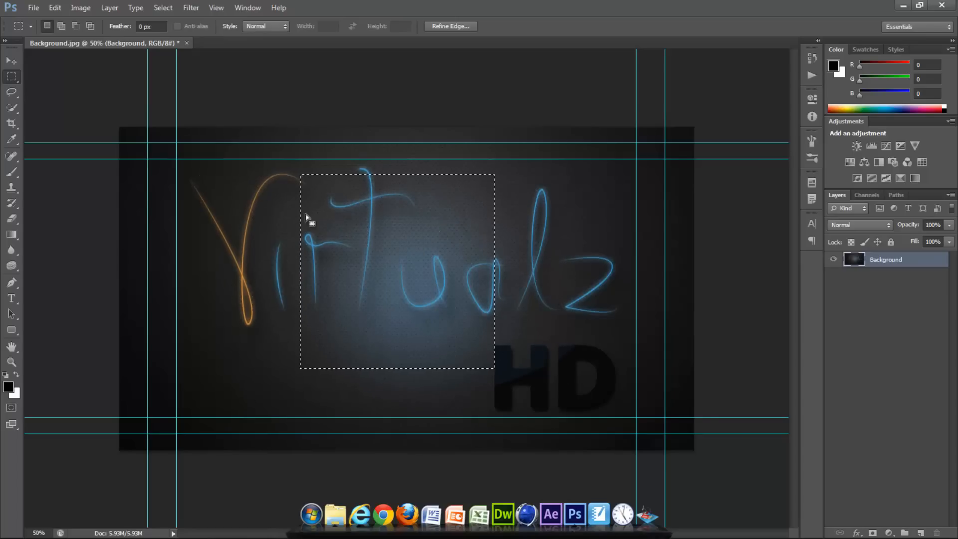
pyautogui.click(307, 306)
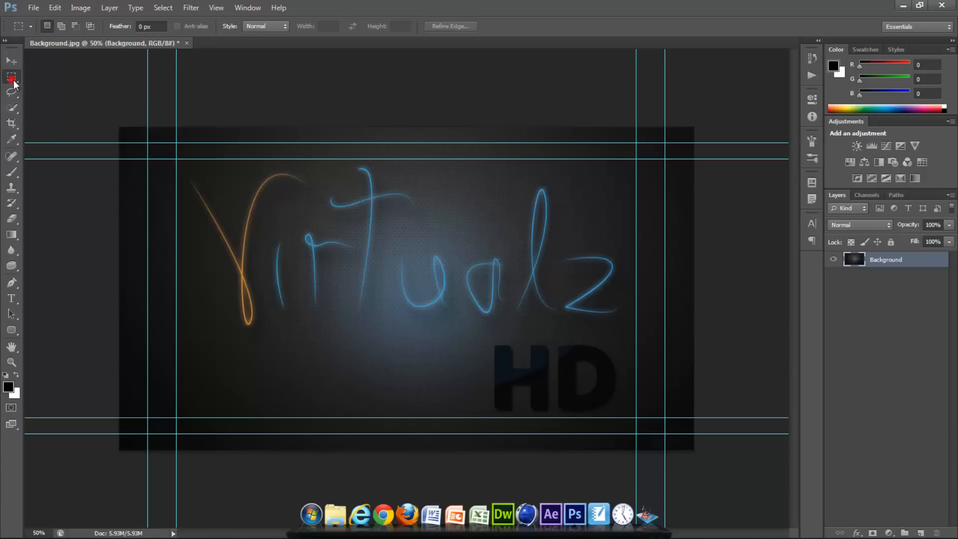
# Draw a freely proportioned oval selection over the lettering with the Elliptical Marquee and clear it.
pyautogui.click(12, 78)
pyautogui.click(52, 84)
pyautogui.moveTo(257, 187); pyautogui.dragTo(380, 324)
pyautogui.click(426, 202)
# Draw a perfectly circular selection over the lettering, reposition it slightly and clear it.
pyautogui.moveTo(278, 212); pyautogui.dragTo(445, 376)
pyautogui.moveTo(308, 256); pyautogui.dragTo(343, 260)
pyautogui.click(273, 254)
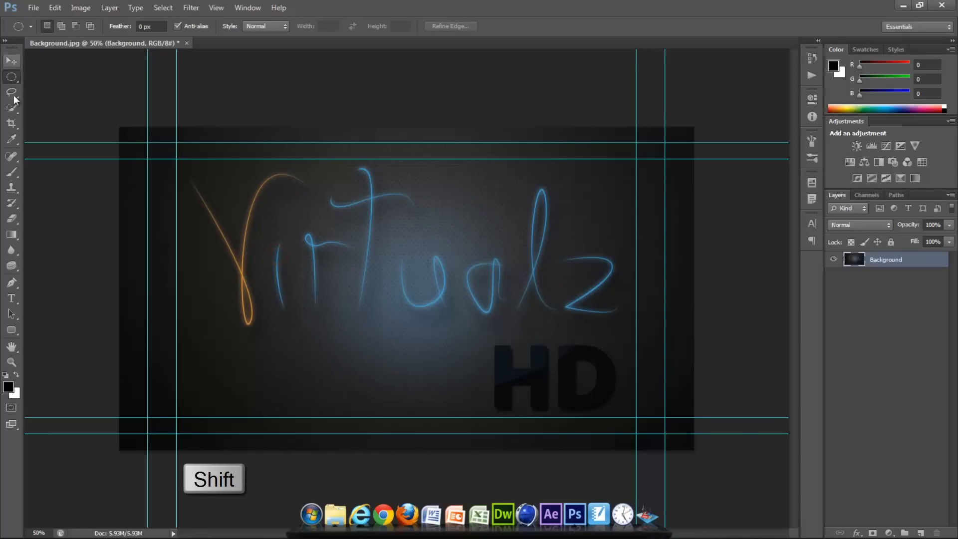
# Place a Single Row Marquee selection across the full image width, through the upper part of the lettering.
pyautogui.moveTo(12, 77); pyautogui.dragTo(70, 89)
pyautogui.click(75, 97)
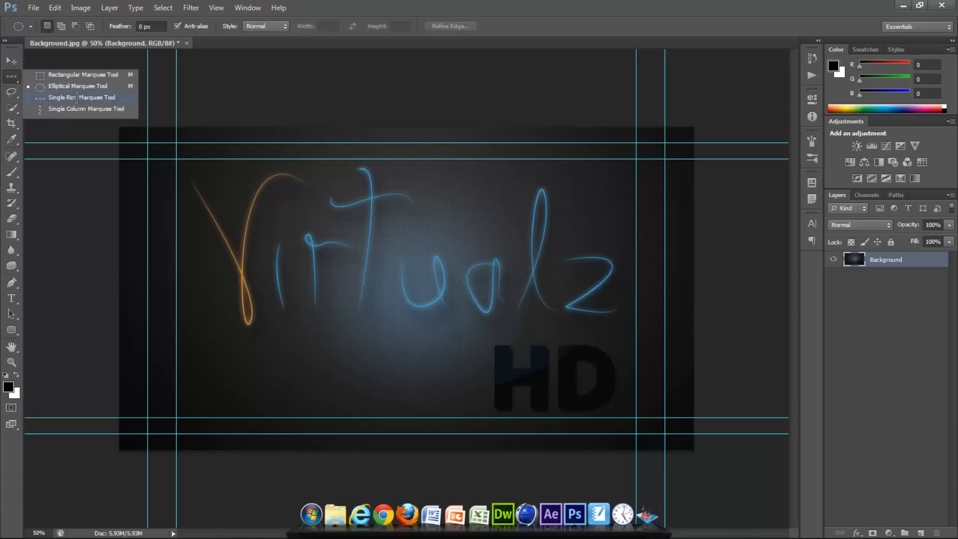
pyautogui.click(227, 260)
pyautogui.moveTo(302, 282); pyautogui.dragTo(303, 288)
pyautogui.click(303, 223)
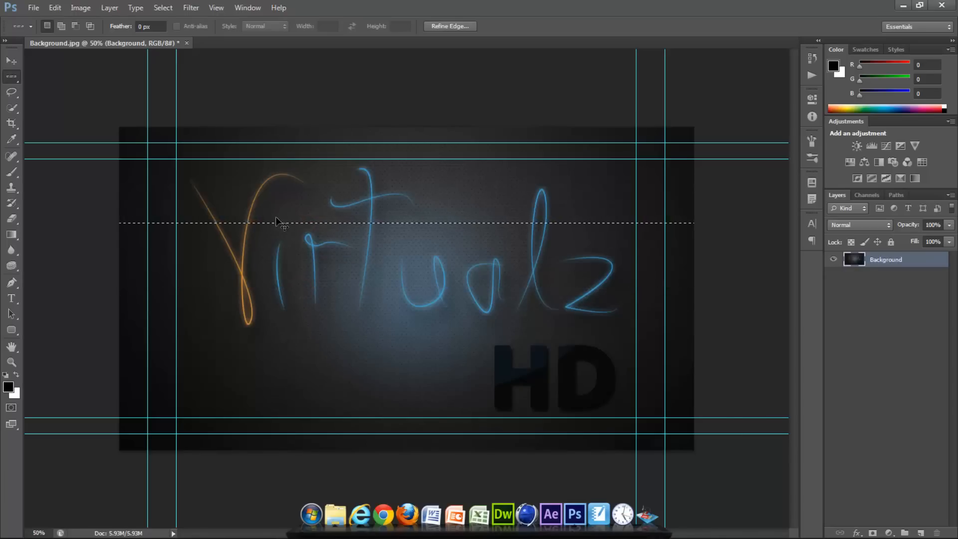
# Examine the thickness of the row selection at pixel level, and fit the whole image back on screen.
pyautogui.hotkey('ctrl', '+')
pyautogui.hotkey('ctrl', '+')
pyautogui.hotkey('ctrl', '+')
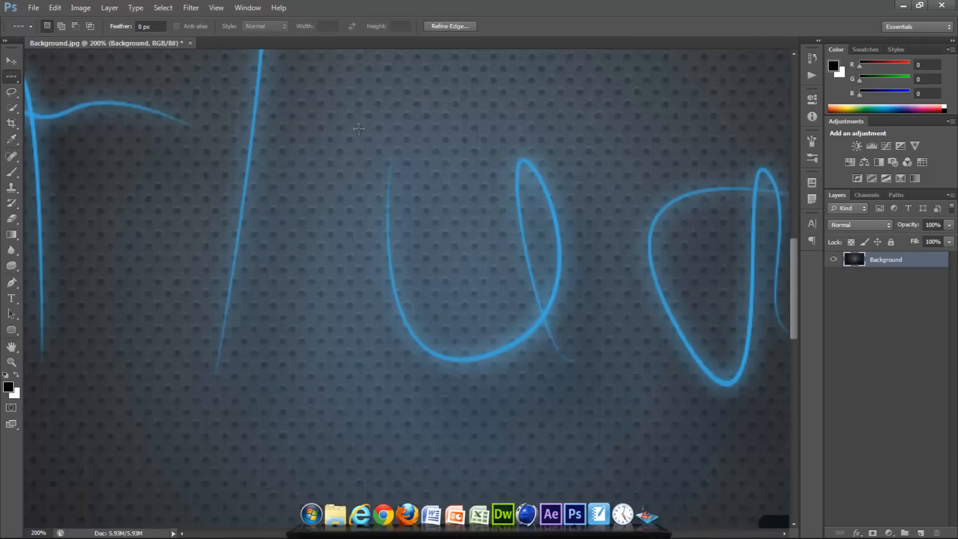
pyautogui.scroll(5, 346, 92)
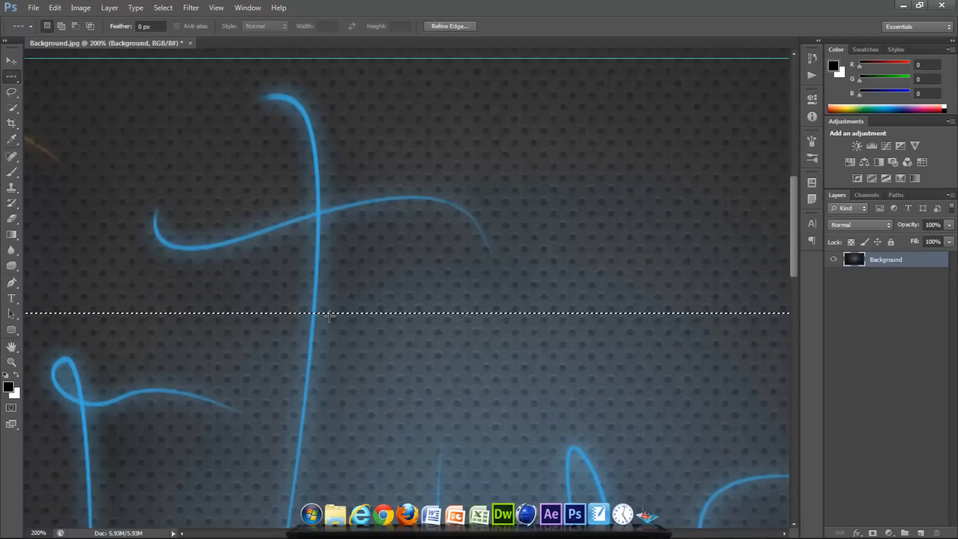
pyautogui.click(11, 362)
pyautogui.moveTo(243, 310); pyautogui.dragTo(274, 370)
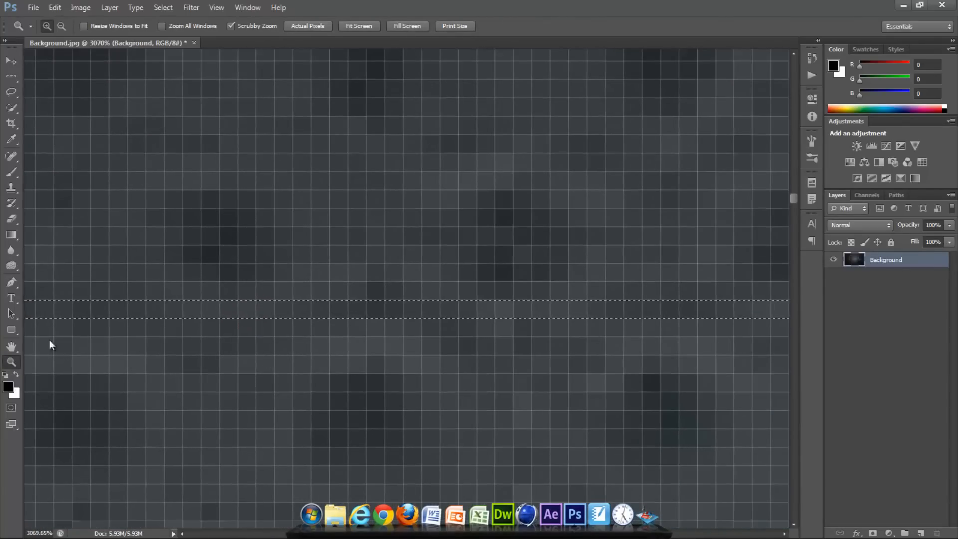
pyautogui.click(357, 27)
# Place a Single Column Marquee selection through the orange letter V.
pyautogui.click(11, 76)
pyautogui.moveTo(11, 75); pyautogui.dragTo(56, 111)
pyautogui.click(178, 137)
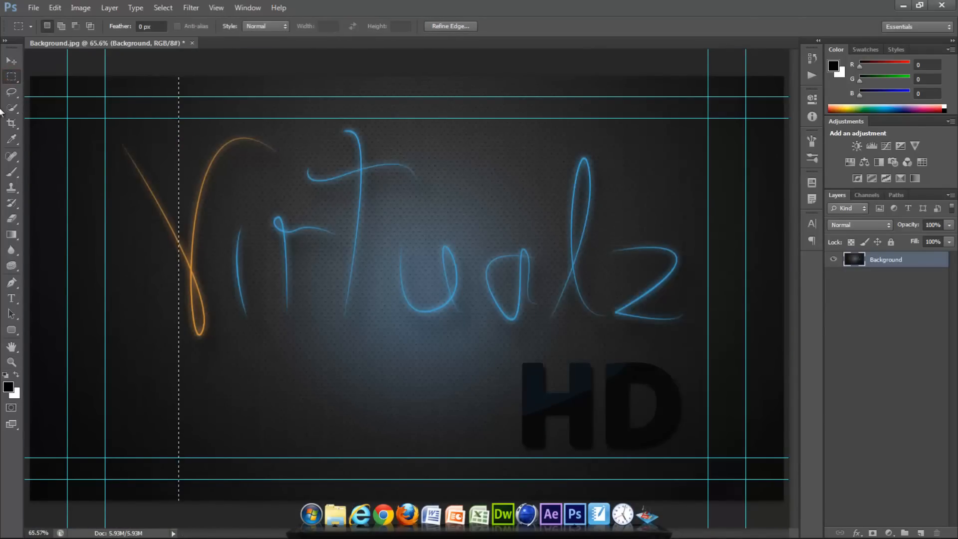
# Draw a closed freehand Lasso selection around the middle letters, move it toward the V and clear it.
pyautogui.click(14, 95)
pyautogui.click(61, 93)
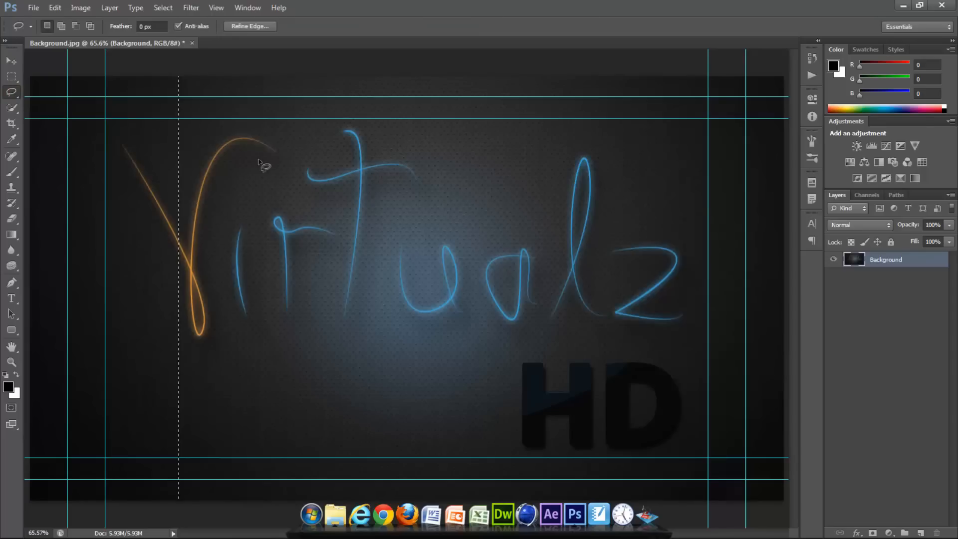
pyautogui.click(397, 174)
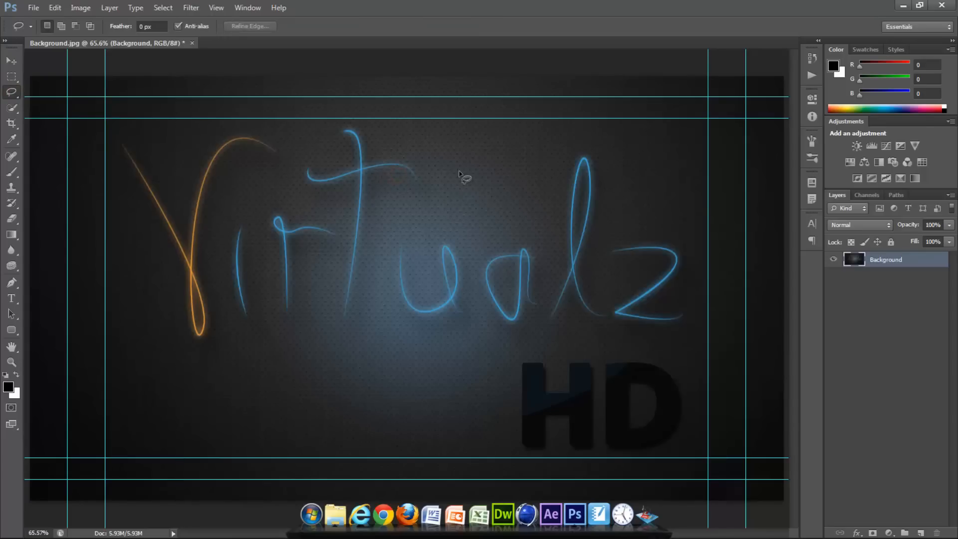
pyautogui.moveTo(450, 163)
pyautogui.mouseDown()
pyautogui.moveTo(397, 162)
pyautogui.moveTo(413, 211)
pyautogui.moveTo(370, 217)
pyautogui.moveTo(316, 244)
pyautogui.moveTo(362, 306)
pyautogui.moveTo(503, 400)
pyautogui.moveTo(582, 284)
pyautogui.moveTo(581, 248)
pyautogui.moveTo(520, 186)
pyautogui.mouseUp()
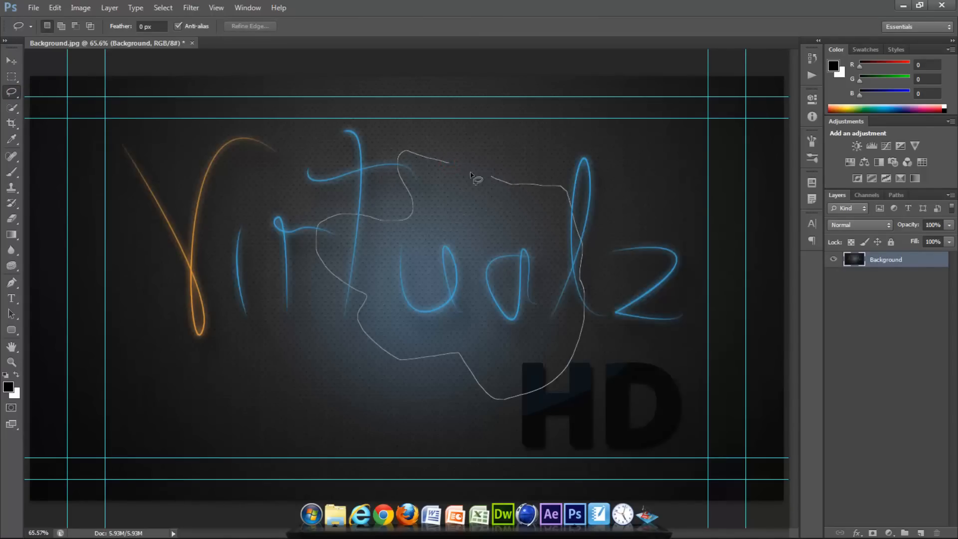
pyautogui.moveTo(445, 167); pyautogui.dragTo(447, 168)
pyautogui.moveTo(467, 257)
pyautogui.mouseDown()
pyautogui.moveTo(329, 275)
pyautogui.moveTo(356, 227)
pyautogui.mouseUp()
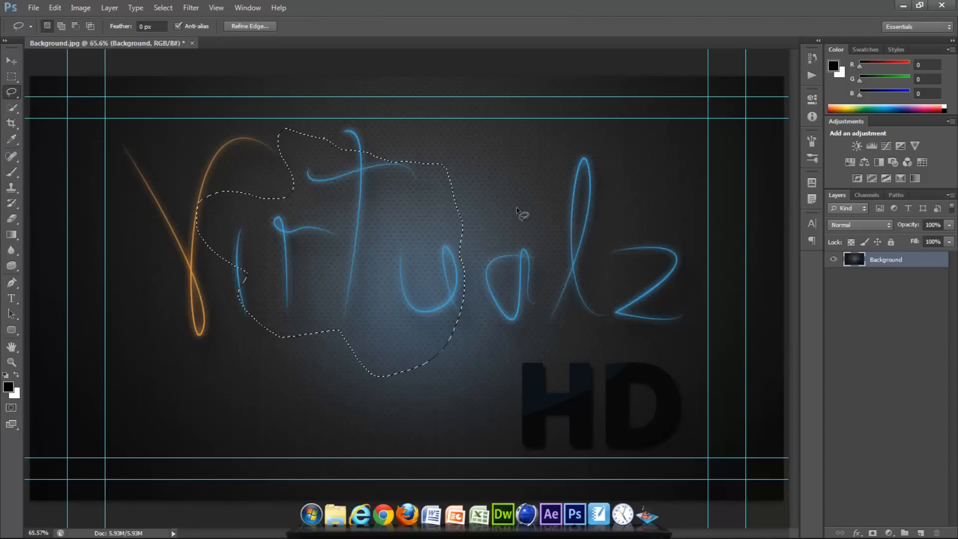
pyautogui.click(518, 209)
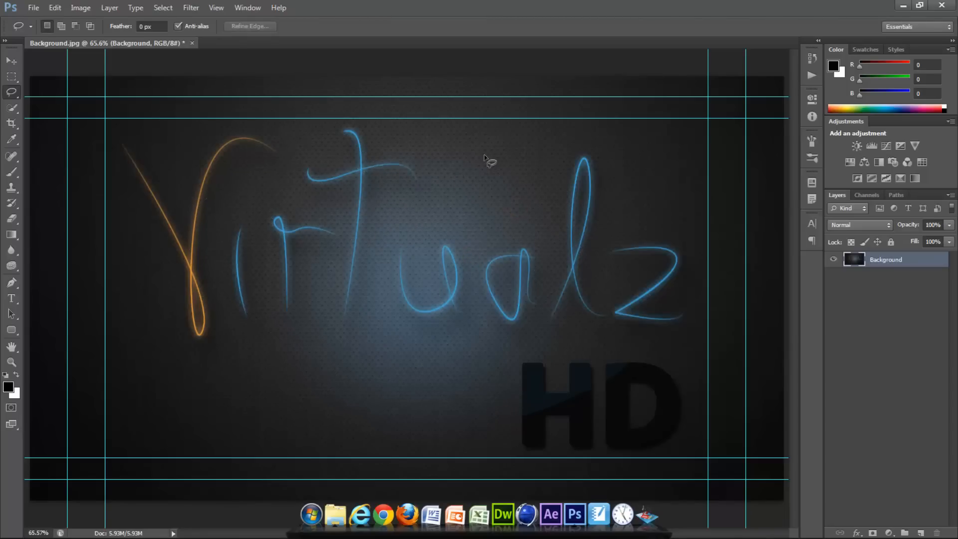
# Draw a new freehand Lasso selection enclosing the letters from the T to the l.
pyautogui.moveTo(460, 159)
pyautogui.mouseDown()
pyautogui.moveTo(380, 151)
pyautogui.moveTo(349, 205)
pyautogui.moveTo(329, 294)
pyautogui.mouseUp()
pyautogui.moveTo(421, 343); pyautogui.dragTo(491, 202)
pyautogui.press('shift')
pyautogui.moveTo(622, 183)
pyautogui.mouseDown()
pyautogui.moveTo(436, 174)
pyautogui.moveTo(352, 269)
pyautogui.moveTo(432, 341)
pyautogui.moveTo(569, 328)
pyautogui.moveTo(625, 183)
pyautogui.mouseUp()
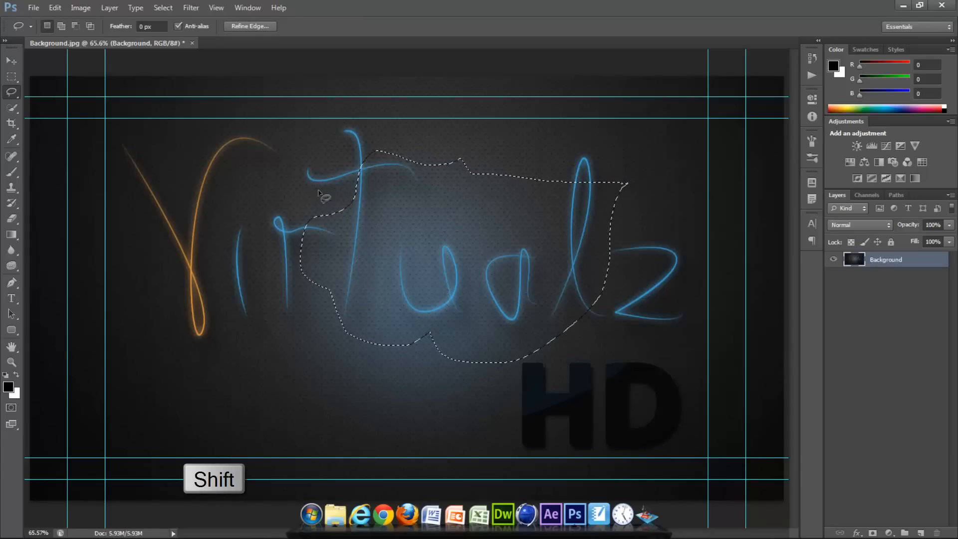
# Add several rectangular areas around the V and the first letters to the existing freehand selection.
pyautogui.click(12, 77)
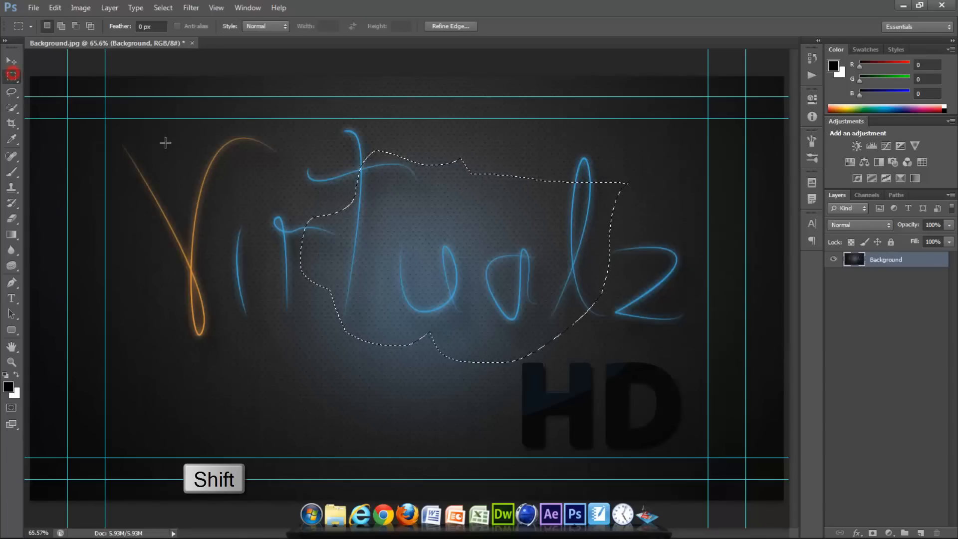
pyautogui.moveTo(195, 167)
pyautogui.mouseDown()
pyautogui.moveTo(349, 239)
pyautogui.moveTo(372, 304)
pyautogui.mouseUp()
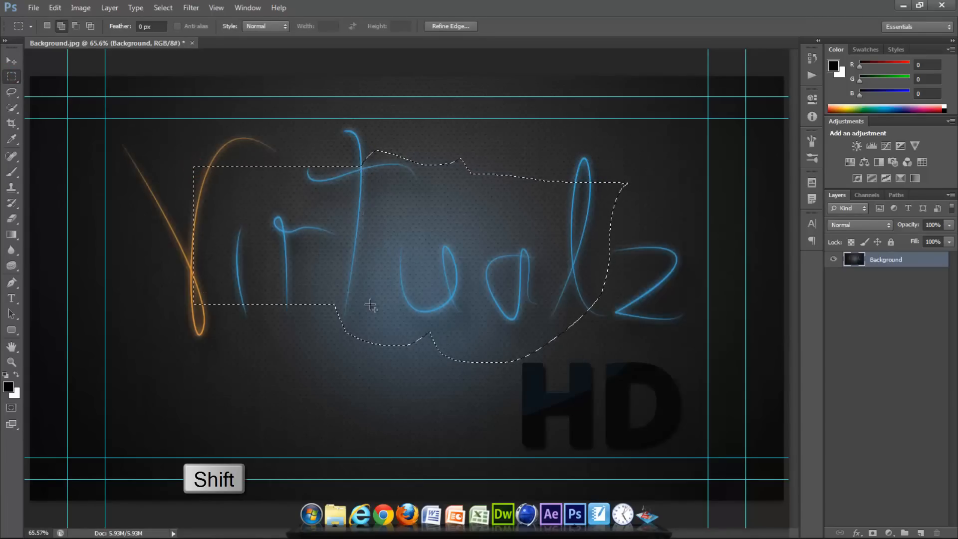
pyautogui.moveTo(291, 150); pyautogui.dragTo(177, 197)
pyautogui.moveTo(169, 183); pyautogui.dragTo(186, 173)
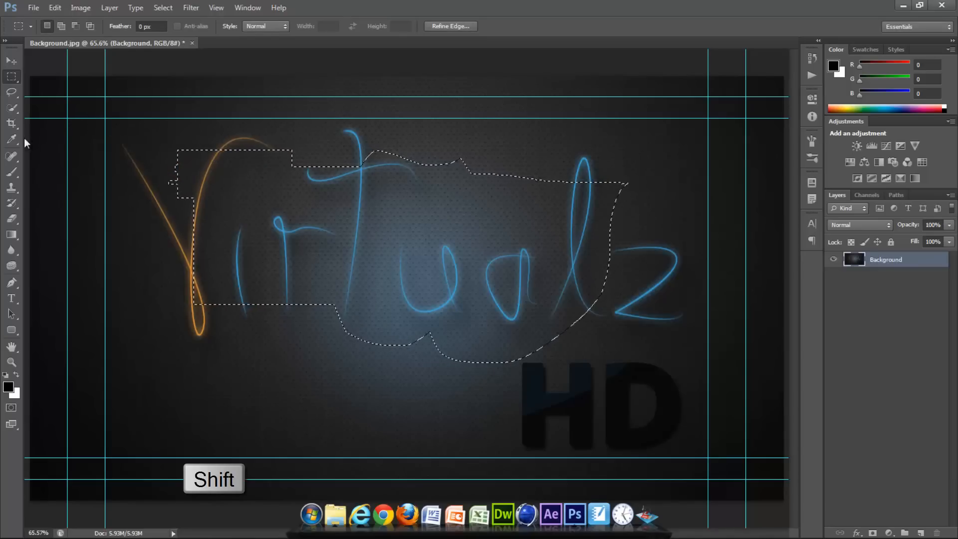
# Draw a closed zigzag selection with straight edges from the V to the u using the Polygonal Lasso.
pyautogui.click(11, 76)
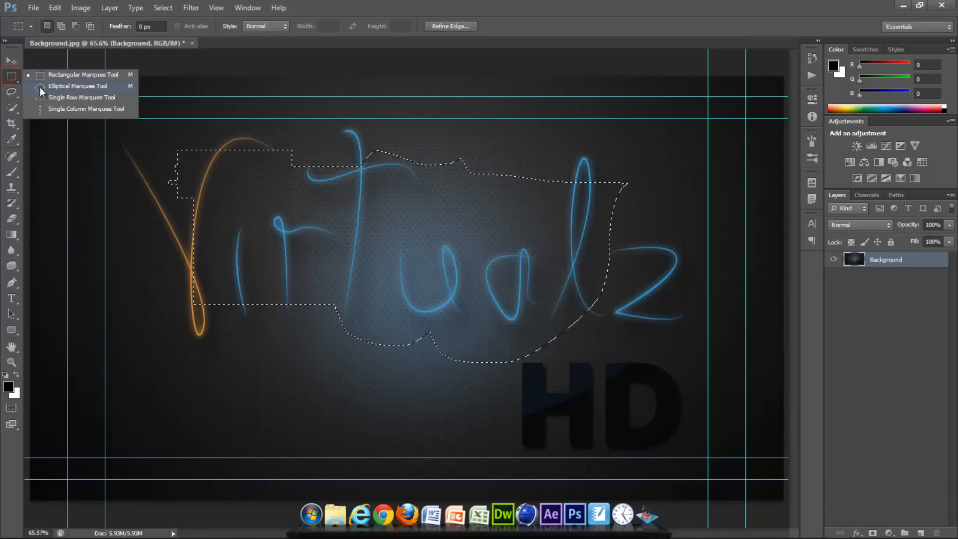
pyautogui.click(11, 92)
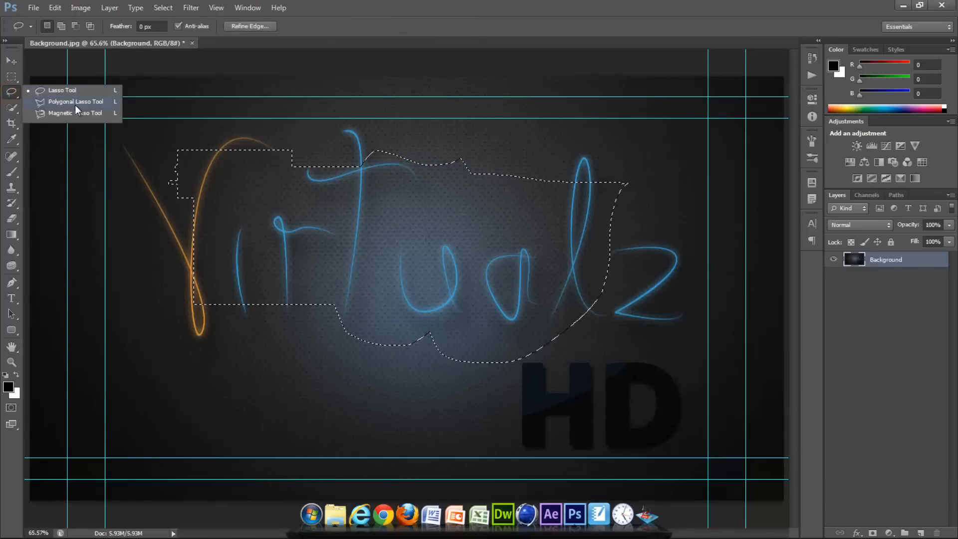
pyautogui.click(75, 104)
pyautogui.click(202, 119)
pyautogui.click(160, 209)
pyautogui.click(286, 315)
pyautogui.click(494, 245)
pyautogui.click(450, 147)
pyautogui.click(391, 227)
pyautogui.click(383, 132)
pyautogui.click(317, 232)
pyautogui.click(314, 149)
pyautogui.click(206, 186)
pyautogui.click(309, 106)
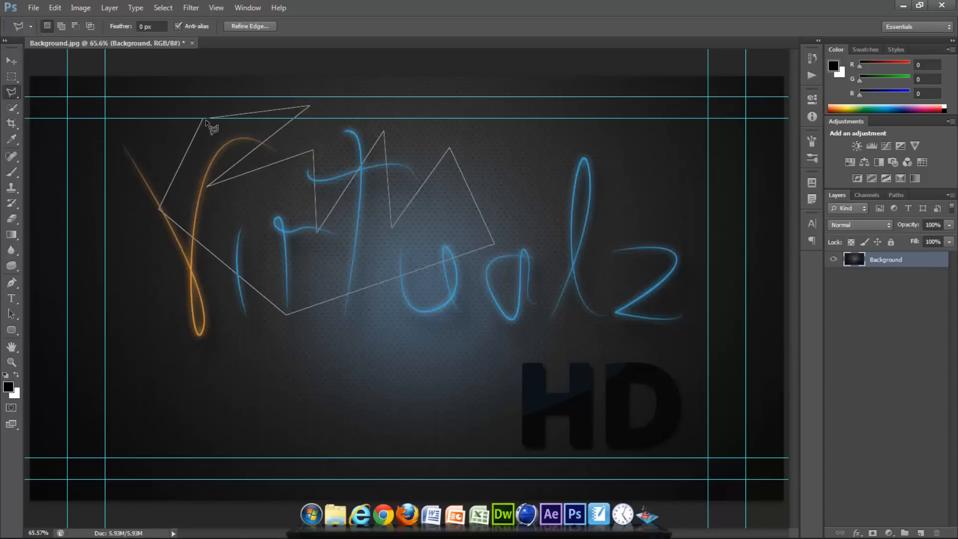
pyautogui.click(204, 120)
# Trace the outline of the letter H in HD with the Magnetic Lasso and close the selection.
pyautogui.moveTo(12, 92); pyautogui.dragTo(65, 113)
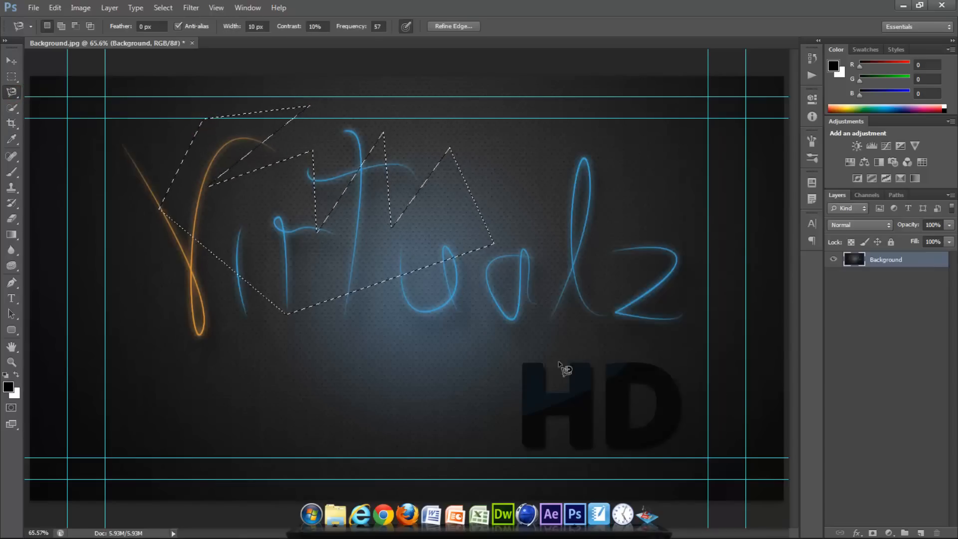
pyautogui.click(532, 362)
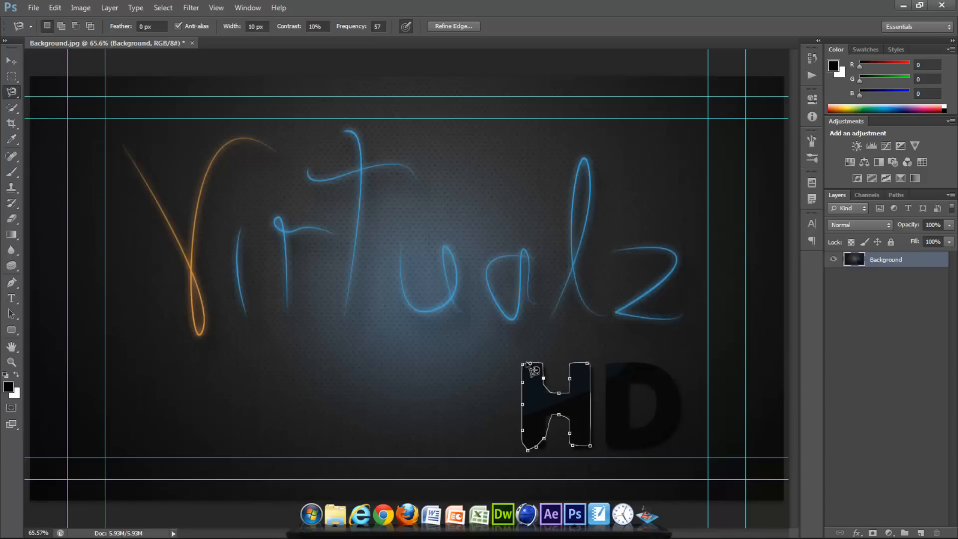
pyautogui.click(532, 367)
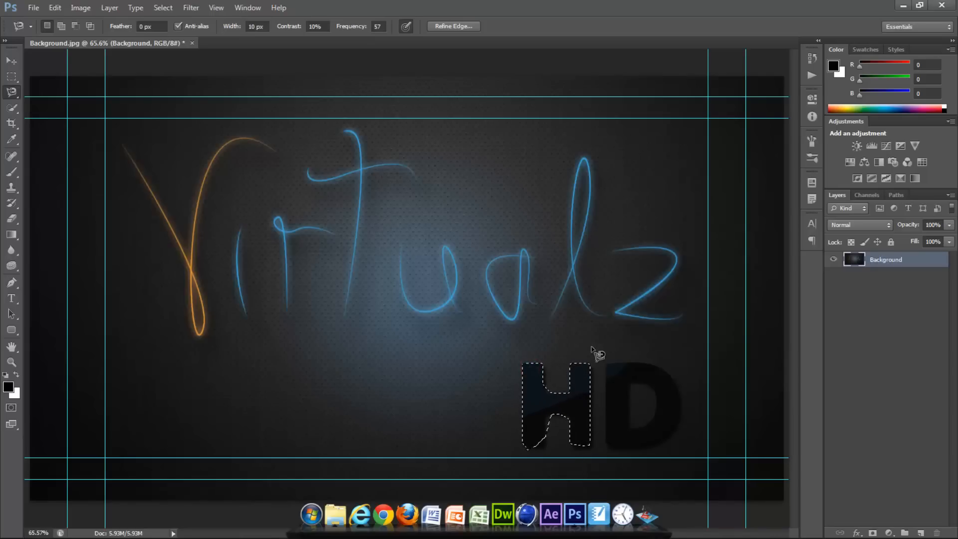
# Trace the inner opening of the letter D in HD with the Magnetic Lasso as a new selection.
pyautogui.click(627, 391)
pyautogui.click(627, 392)
pyautogui.click(13, 93)
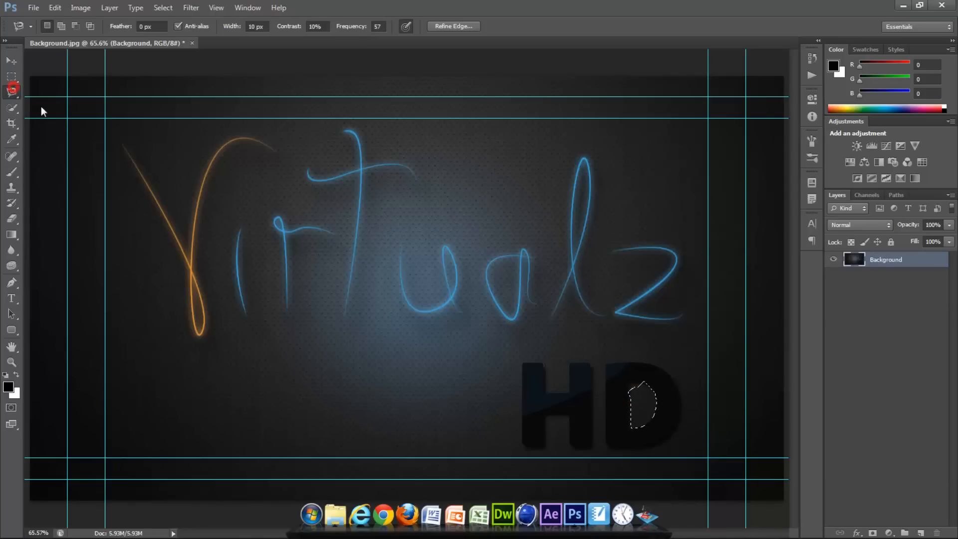
# Start a new selection with the Quick Selection tool, covering the H's upper-left part and the letter D.
pyautogui.click(11, 106)
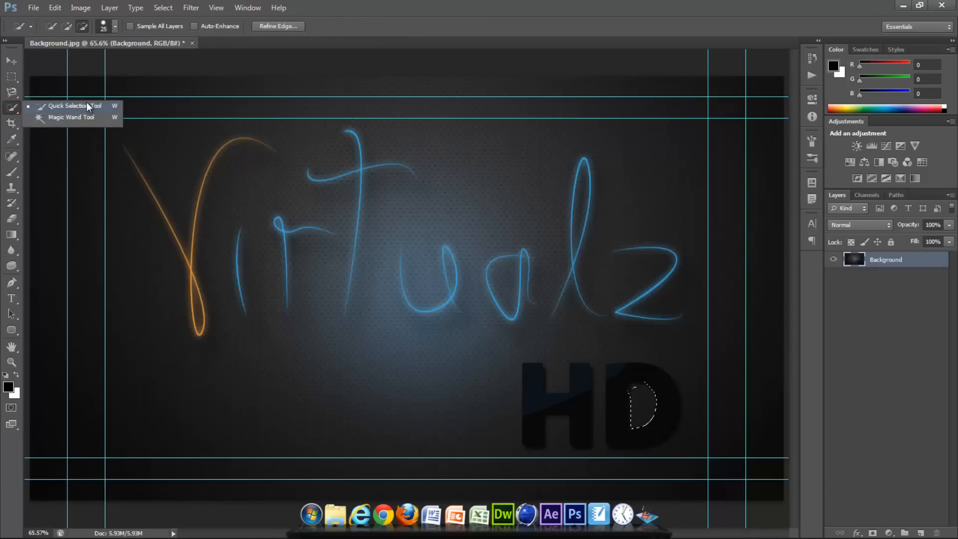
pyautogui.click(87, 106)
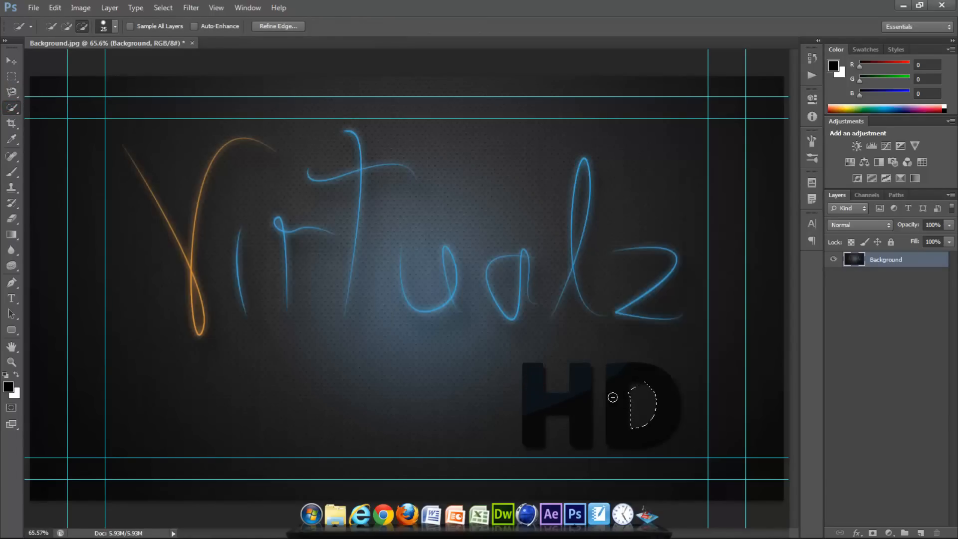
pyautogui.click(51, 26)
pyautogui.moveTo(535, 378); pyautogui.dragTo(538, 394)
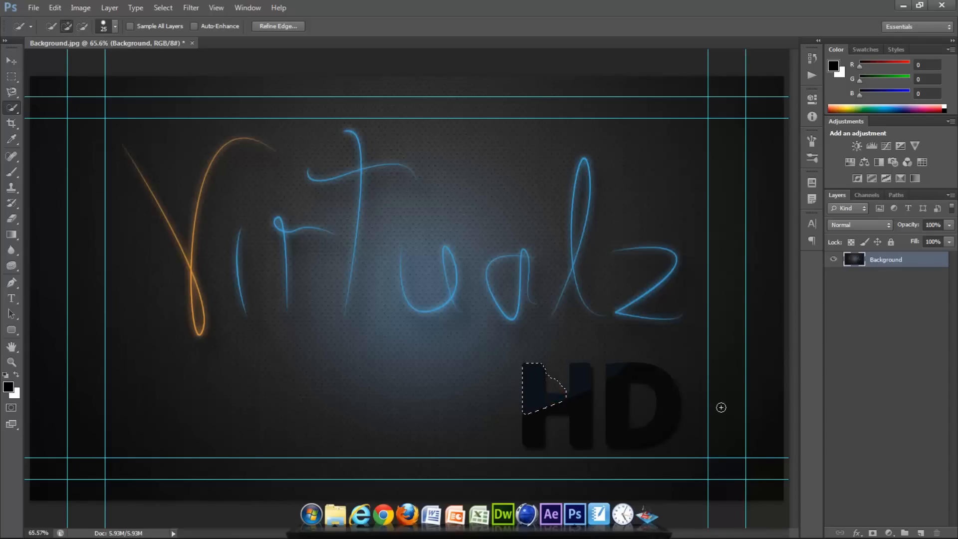
pyautogui.moveTo(618, 409)
pyautogui.mouseDown()
pyautogui.moveTo(634, 433)
pyautogui.moveTo(624, 439)
pyautogui.moveTo(648, 438)
pyautogui.moveTo(666, 422)
pyautogui.moveTo(666, 383)
pyautogui.mouseUp()
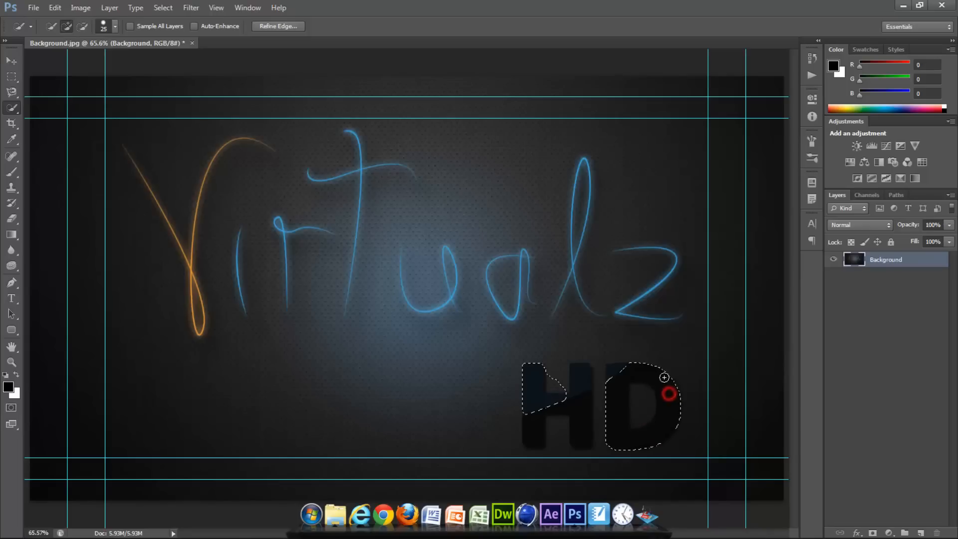
# Subtract the inner opening of the letter D from the selection with the Quick Selection tool.
pyautogui.press('alt')
pyautogui.moveTo(647, 402)
pyautogui.mouseDown()
pyautogui.moveTo(643, 391)
pyautogui.moveTo(642, 421)
pyautogui.mouseUp()
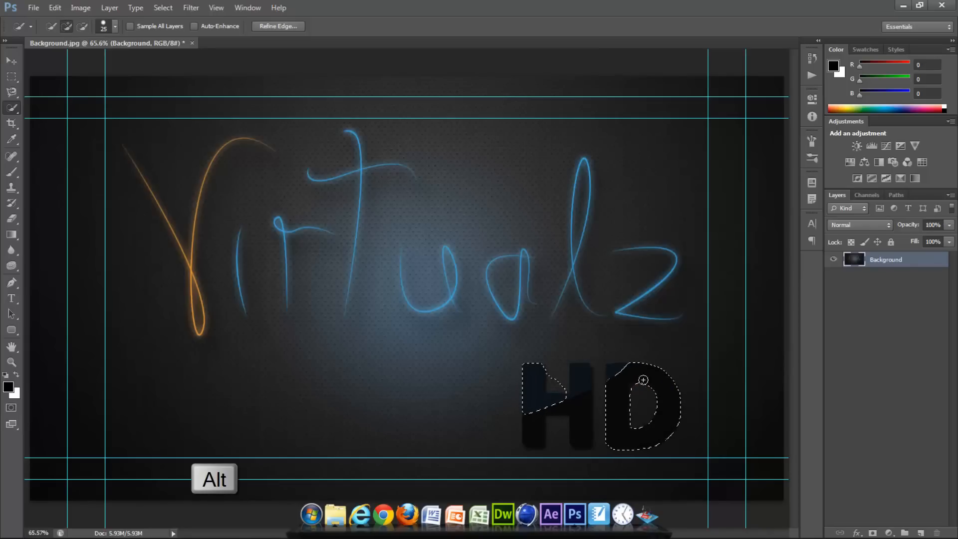
# Try selecting the lower-left part of the H with the Magic Wand at a tolerance of 32.
pyautogui.click(12, 108)
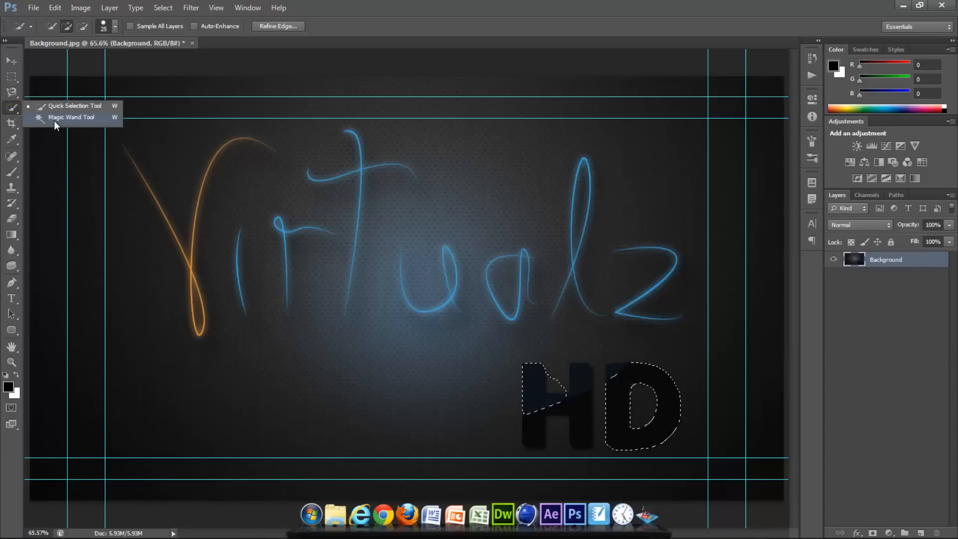
pyautogui.click(65, 120)
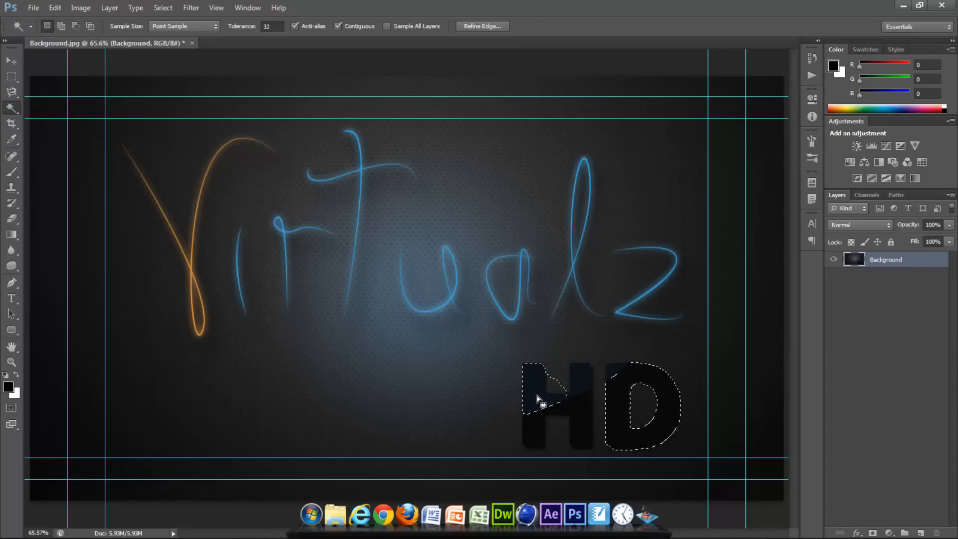
pyautogui.click(538, 433)
pyautogui.click(536, 432)
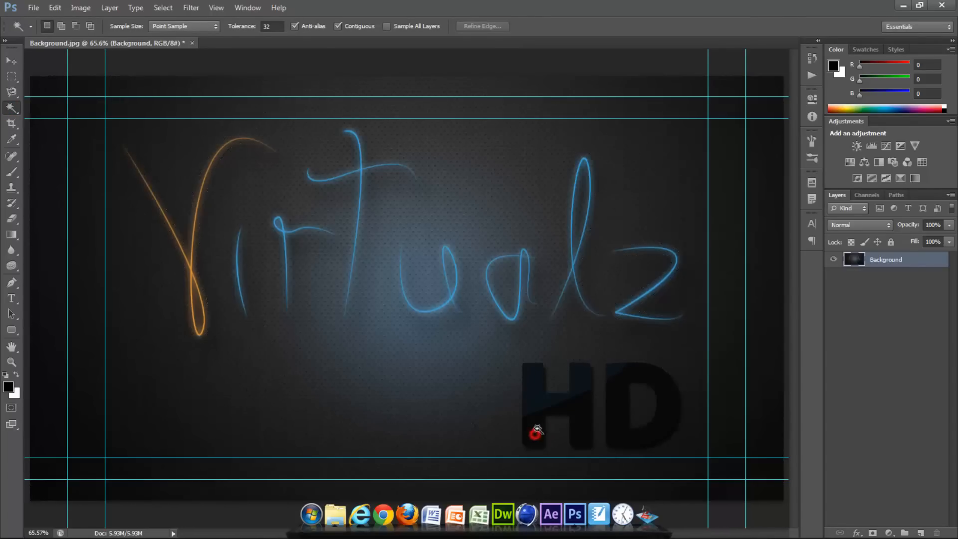
pyautogui.click(536, 423)
pyautogui.click(537, 421)
# Set the Magic Wand tolerance to 0 and sample areas of the H and D, ending with the H's darker lower part selected.
pyautogui.moveTo(247, 29); pyautogui.dragTo(188, 30)
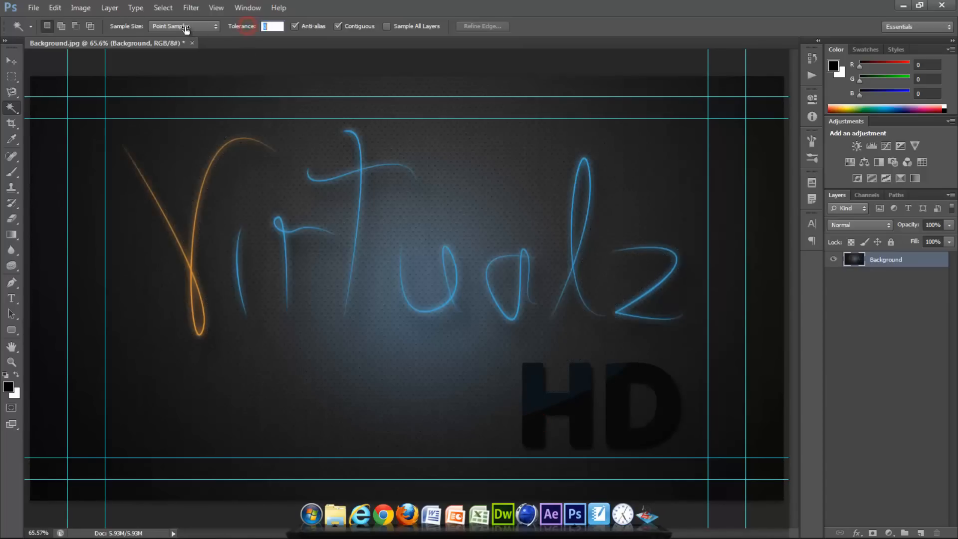
pyautogui.click(541, 426)
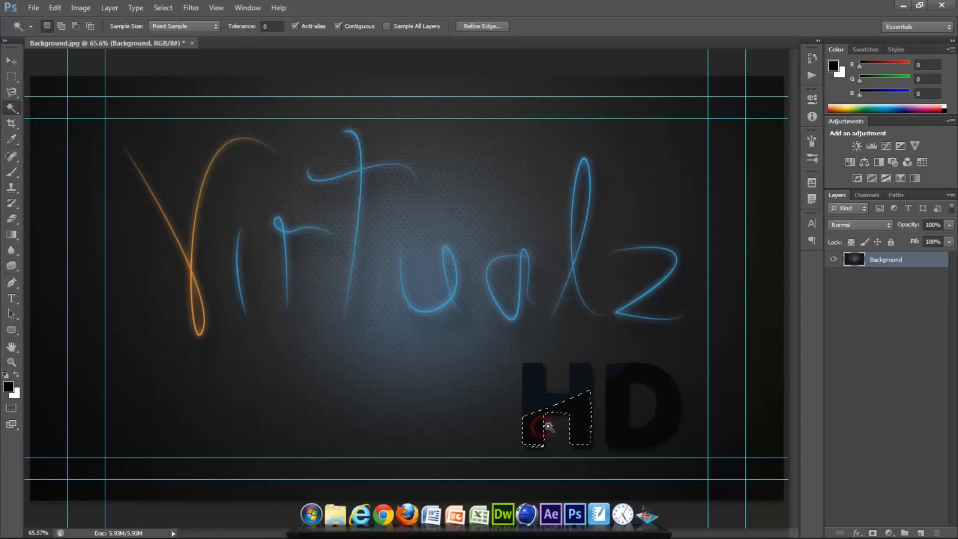
pyautogui.click(622, 422)
pyautogui.click(539, 399)
pyautogui.click(533, 424)
# Activate the Crop tool, cancel the crop frame fitted to the H selection, and deselect everything.
pyautogui.click(14, 114)
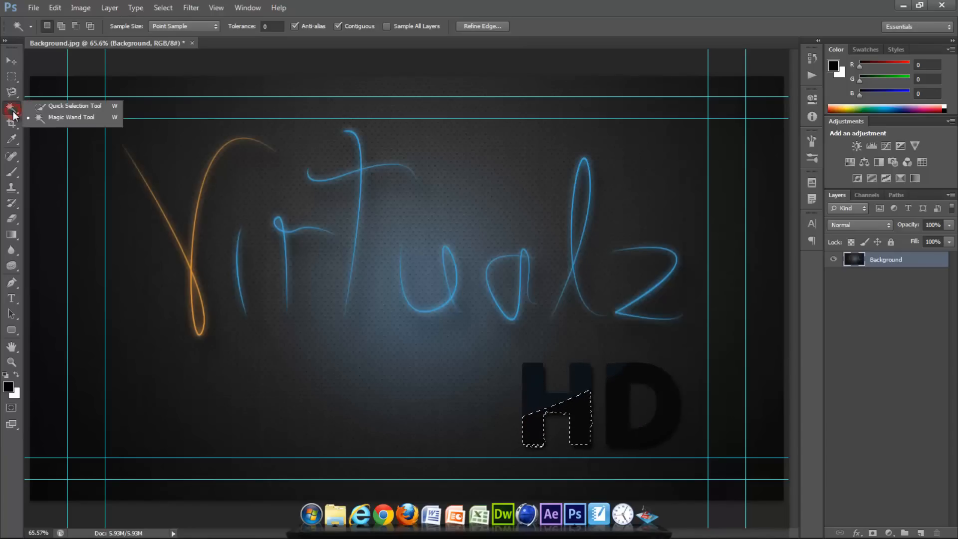
pyautogui.click(74, 106)
pyautogui.click(11, 123)
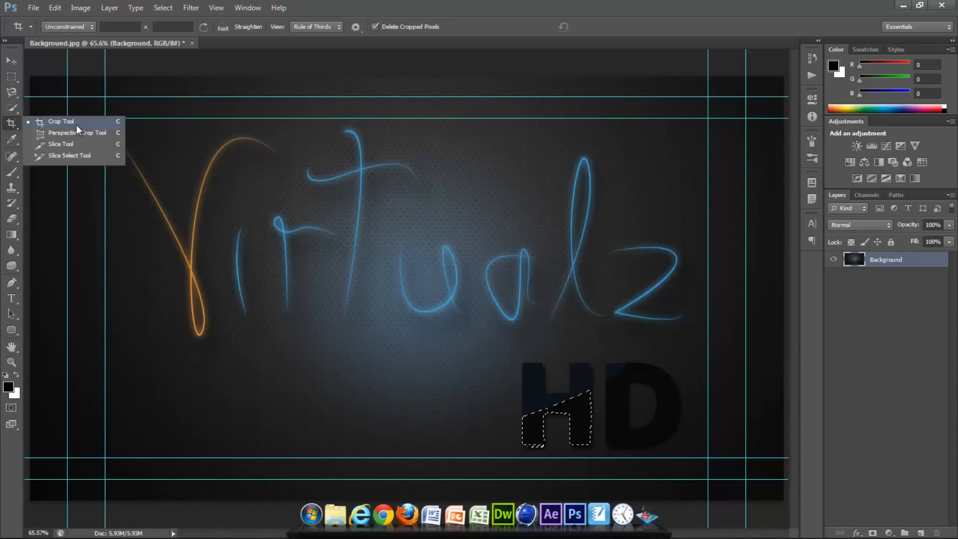
pyautogui.click(81, 124)
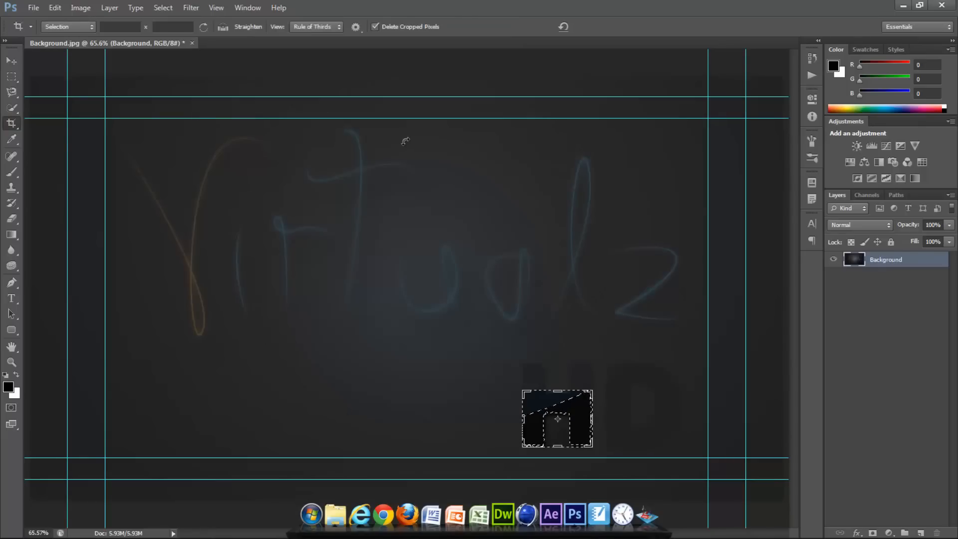
pyautogui.press('Escape')
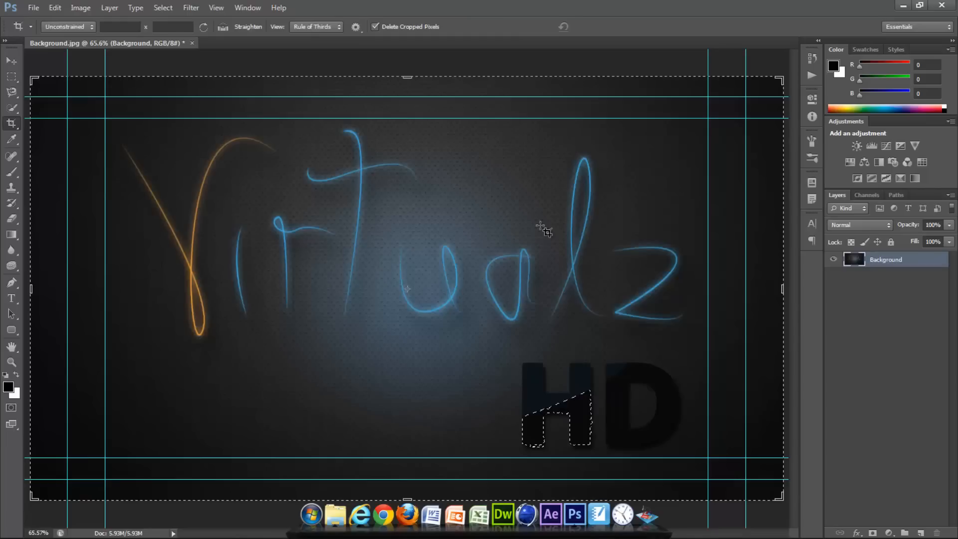
pyautogui.hotkey('ctrl', 'd')
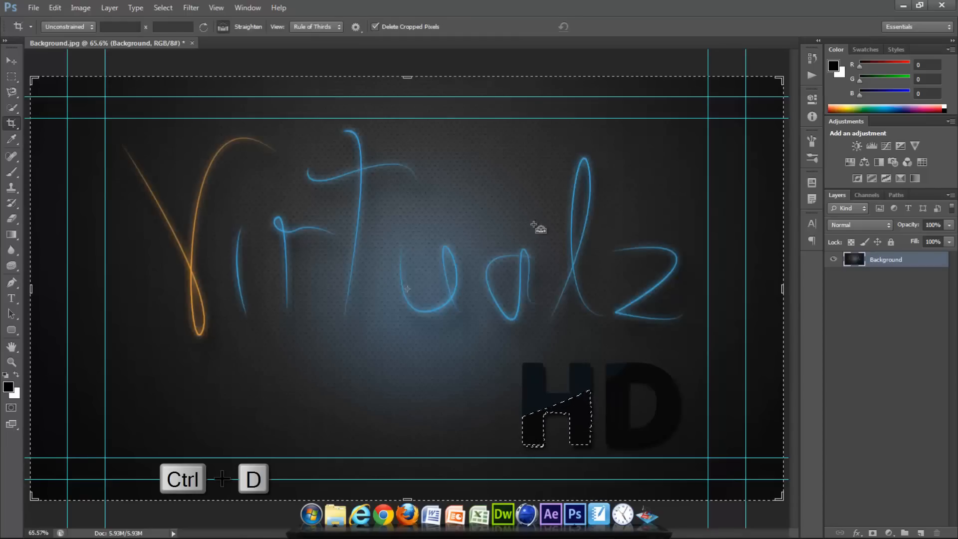
# Try extending the crop frame slightly past the image's left edge, cancel, and try a crop frame around the first four letters.
pyautogui.click(11, 123)
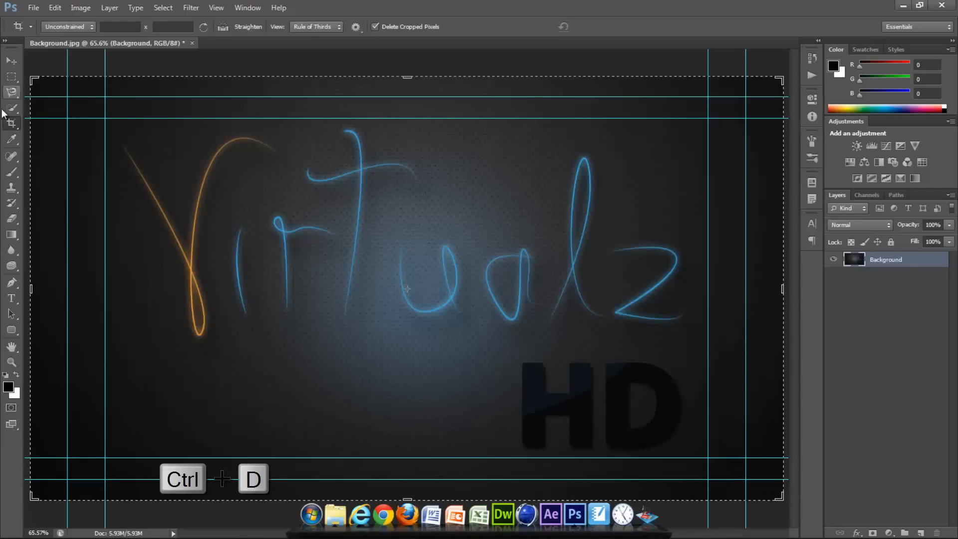
pyautogui.moveTo(32, 79)
pyautogui.mouseDown()
pyautogui.moveTo(79, 122)
pyautogui.moveTo(26, 78)
pyautogui.mouseUp()
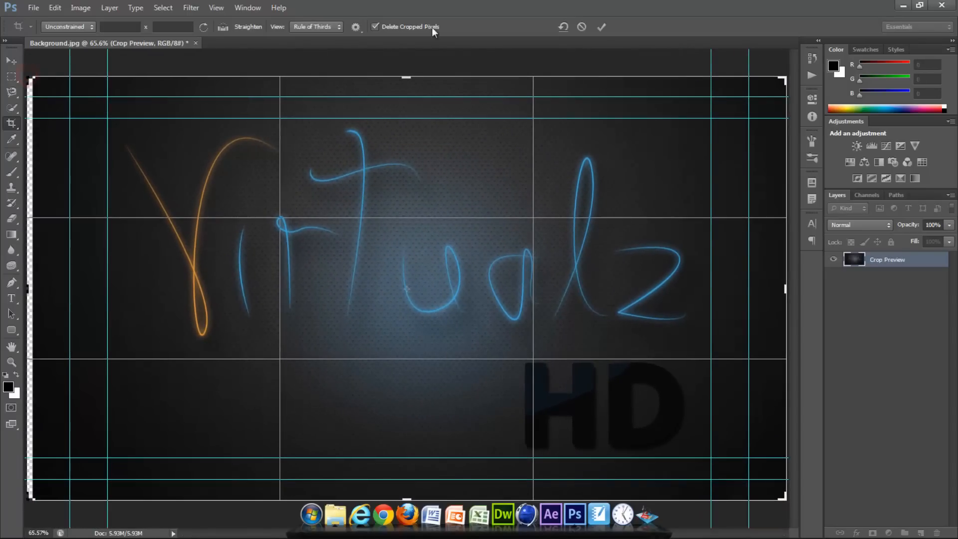
pyautogui.click(583, 26)
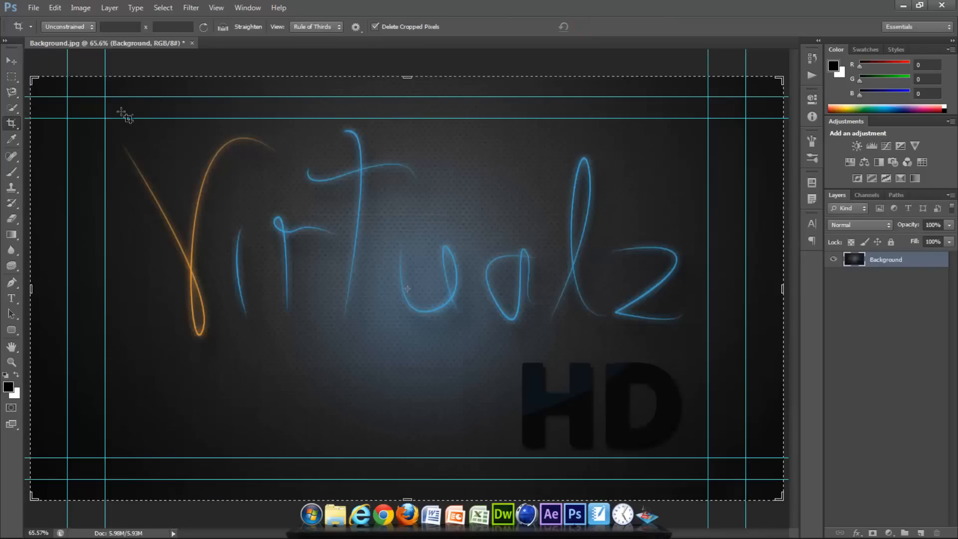
pyautogui.moveTo(118, 111); pyautogui.dragTo(372, 290)
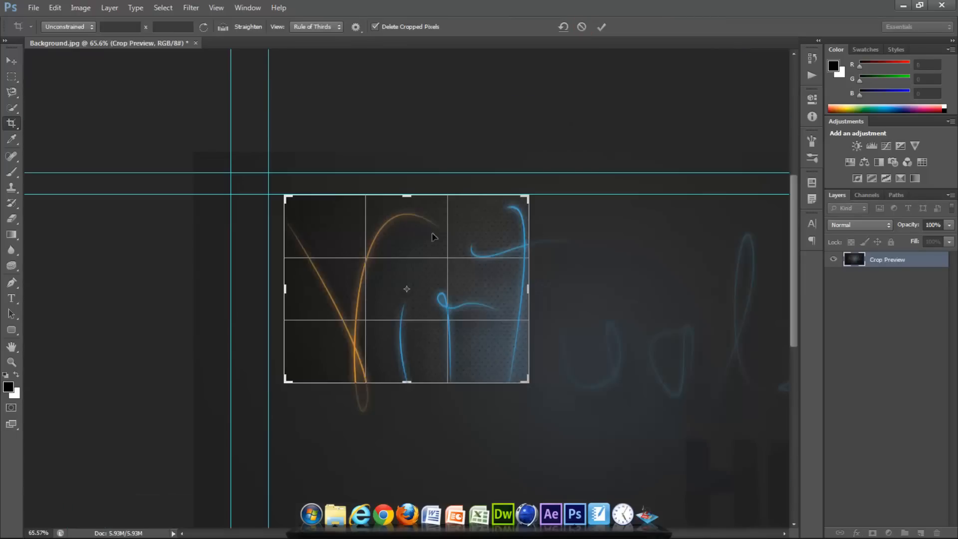
pyautogui.click(581, 27)
# Try a Perspective Crop grid over the lower part of the first letters with its upper-right corner pulled inward, and cancel it.
pyautogui.click(12, 124)
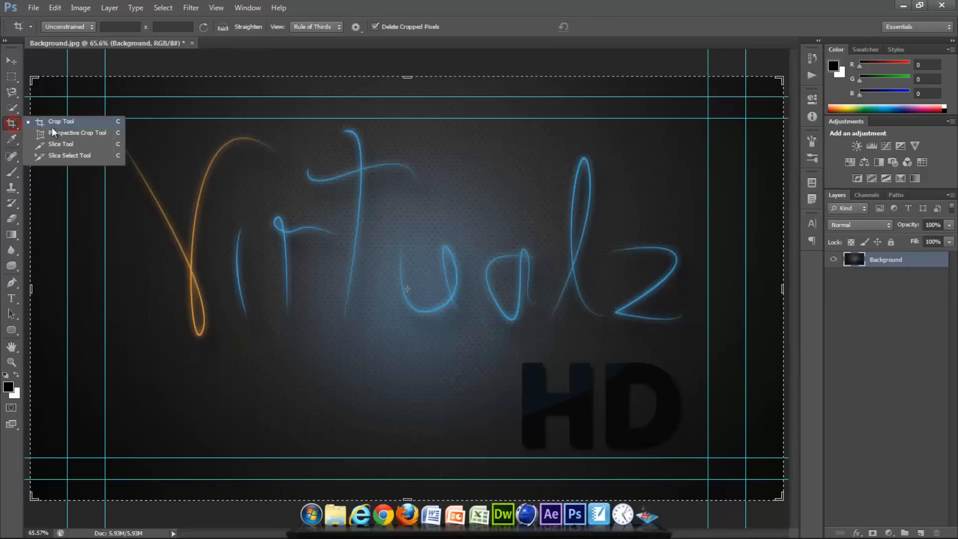
pyautogui.click(76, 144)
pyautogui.moveTo(125, 198); pyautogui.dragTo(458, 375)
pyautogui.moveTo(455, 202); pyautogui.dragTo(413, 299)
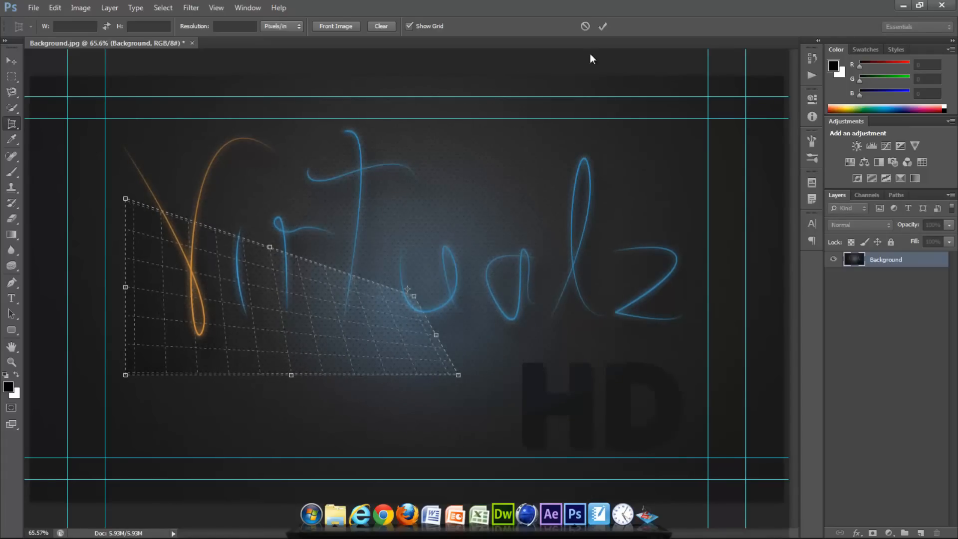
pyautogui.click(585, 28)
# Draw a slice around the middle letters, extend its upper edge, and add a narrow vertical slice beside the V.
pyautogui.moveTo(12, 124); pyautogui.dragTo(53, 145)
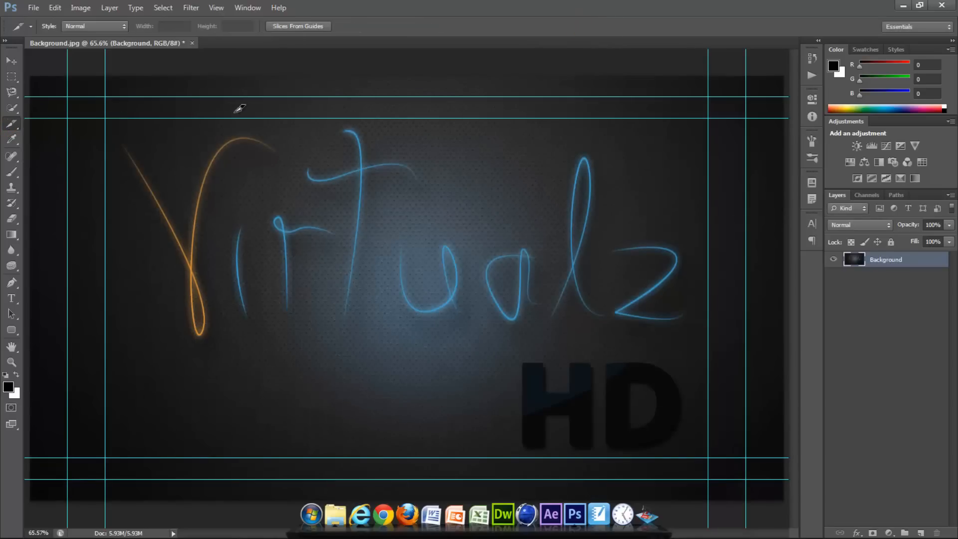
pyautogui.moveTo(212, 210); pyautogui.dragTo(572, 340)
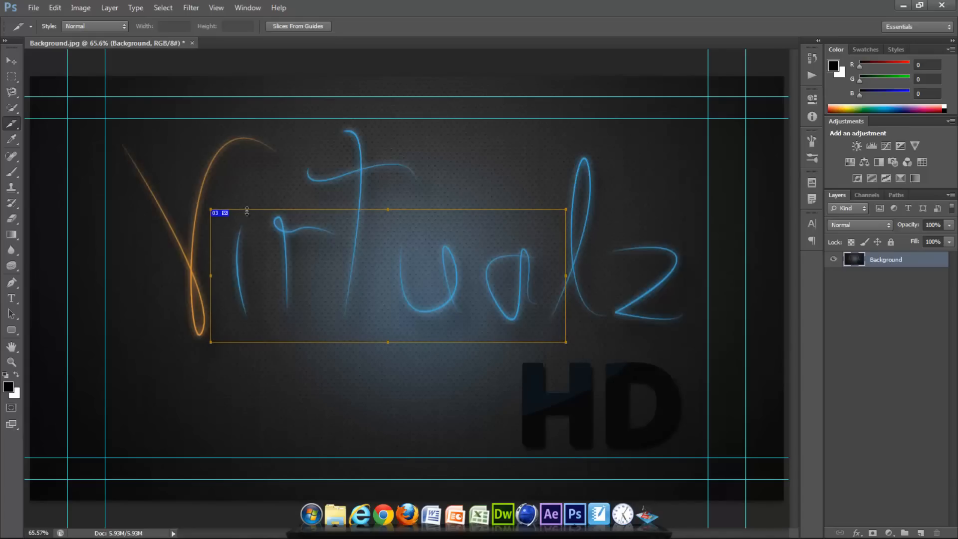
pyautogui.moveTo(248, 197); pyautogui.dragTo(248, 187)
pyautogui.rightClick(249, 188)
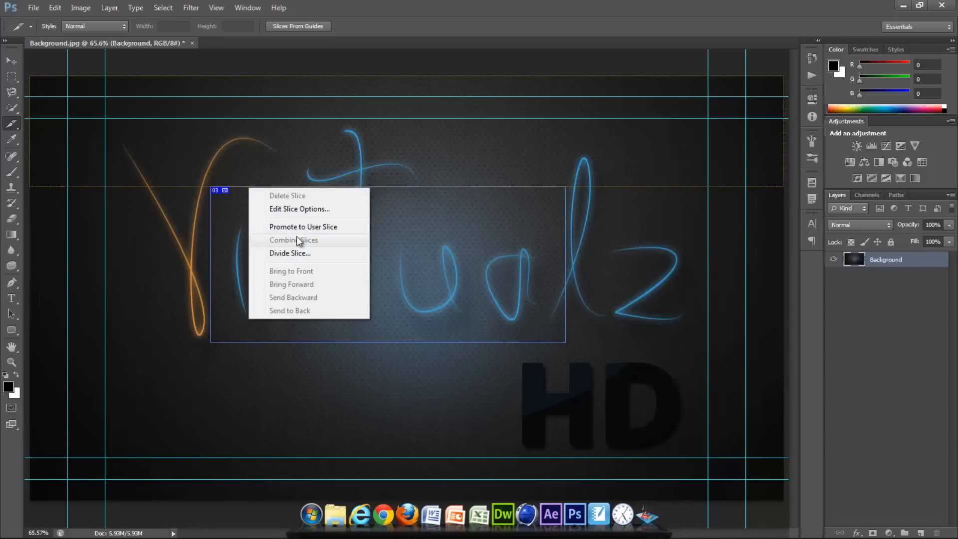
pyautogui.click(220, 242)
pyautogui.moveTo(142, 206)
pyautogui.mouseDown()
pyautogui.moveTo(143, 271)
pyautogui.moveTo(152, 278)
pyautogui.mouseUp()
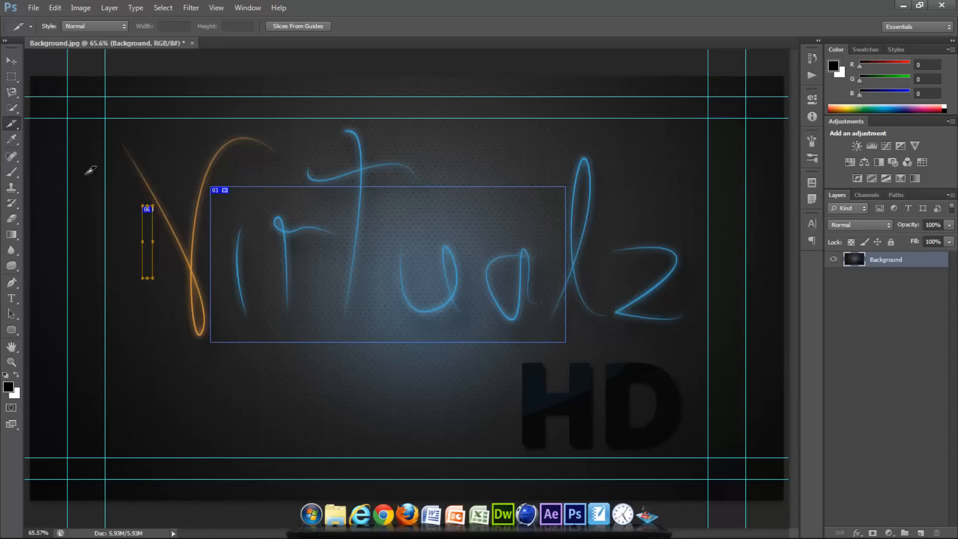
# Delete the large slice around the middle letters and the narrow slice beside the V.
pyautogui.click(11, 61)
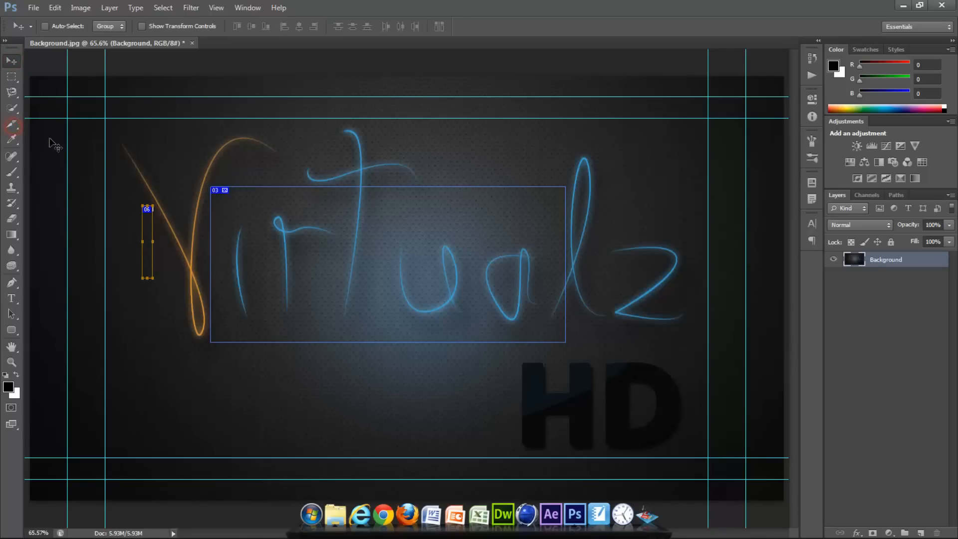
pyautogui.click(14, 127)
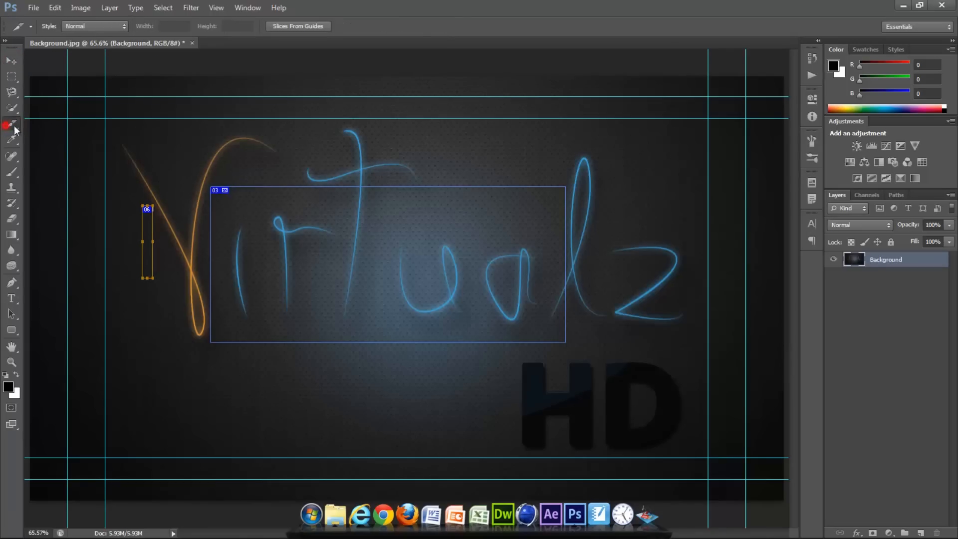
pyautogui.rightClick(219, 187)
pyautogui.click(246, 198)
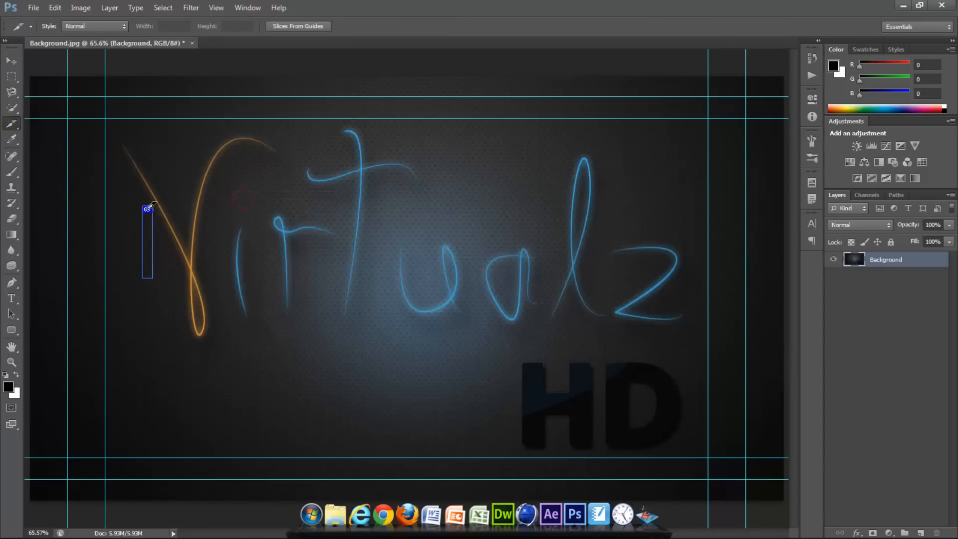
pyautogui.rightClick(150, 206)
pyautogui.click(164, 215)
# Activate the Slice Select tool and switch on to the Eyedropper.
pyautogui.rightClick(14, 124)
pyautogui.click(67, 156)
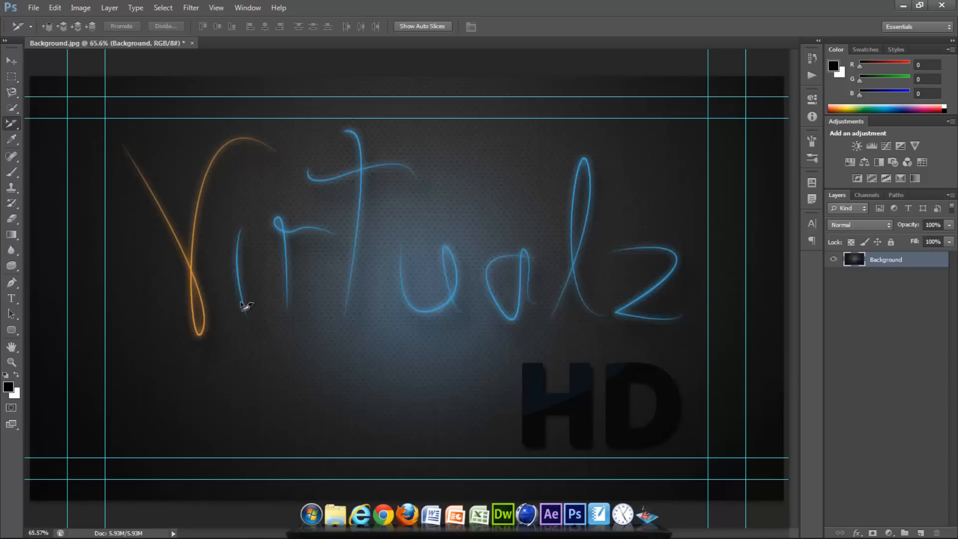
pyautogui.click(12, 141)
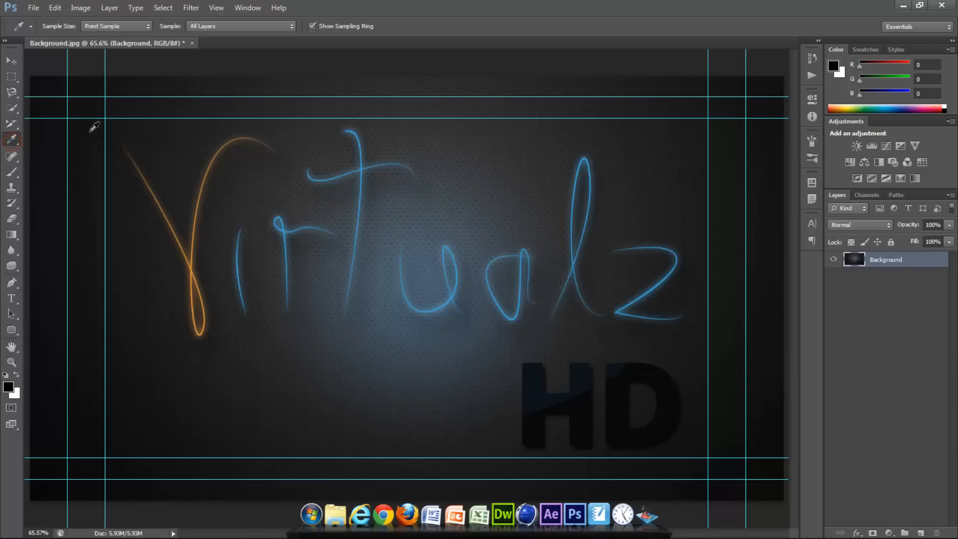
# Restore the Crop, Quick Selection, Lasso and Rectangular Marquee tools as the current tools of their groups.
pyautogui.click(7, 125)
pyautogui.click(45, 122)
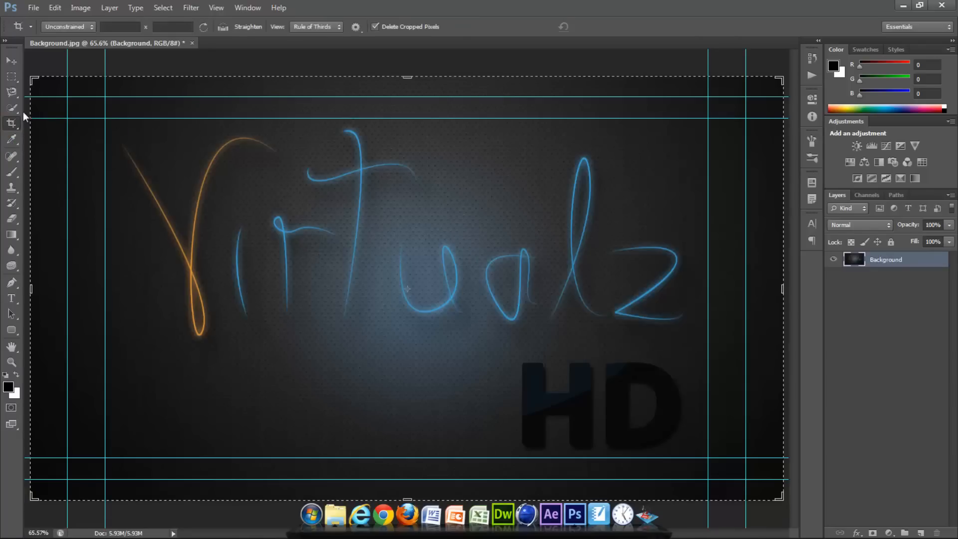
pyautogui.click(18, 109)
pyautogui.click(17, 107)
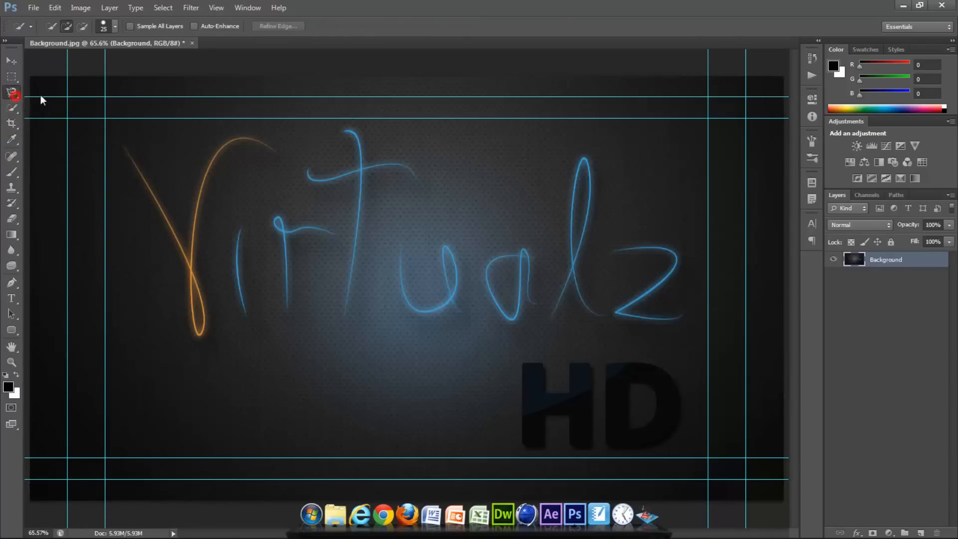
pyautogui.click(49, 92)
pyautogui.click(10, 79)
pyautogui.click(49, 78)
# Sample colours on and around the orange V with the Eyedropper, and reset the foreground and background to black and white.
pyautogui.click(11, 140)
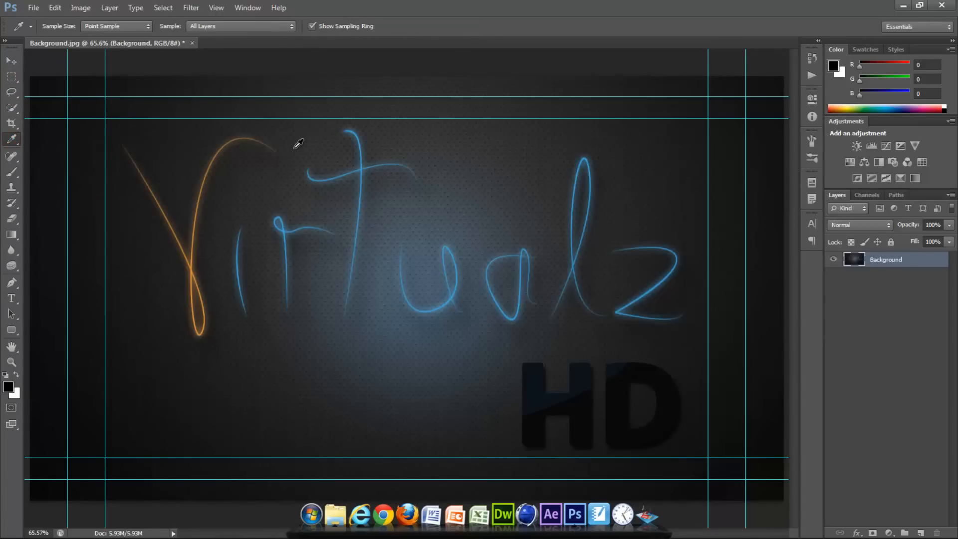
pyautogui.moveTo(217, 177)
pyautogui.mouseDown()
pyautogui.moveTo(192, 227)
pyautogui.moveTo(208, 245)
pyautogui.moveTo(188, 248)
pyautogui.moveTo(240, 228)
pyautogui.mouseUp()
pyautogui.moveTo(179, 201)
pyautogui.mouseDown()
pyautogui.moveTo(202, 302)
pyautogui.moveTo(176, 299)
pyautogui.mouseUp()
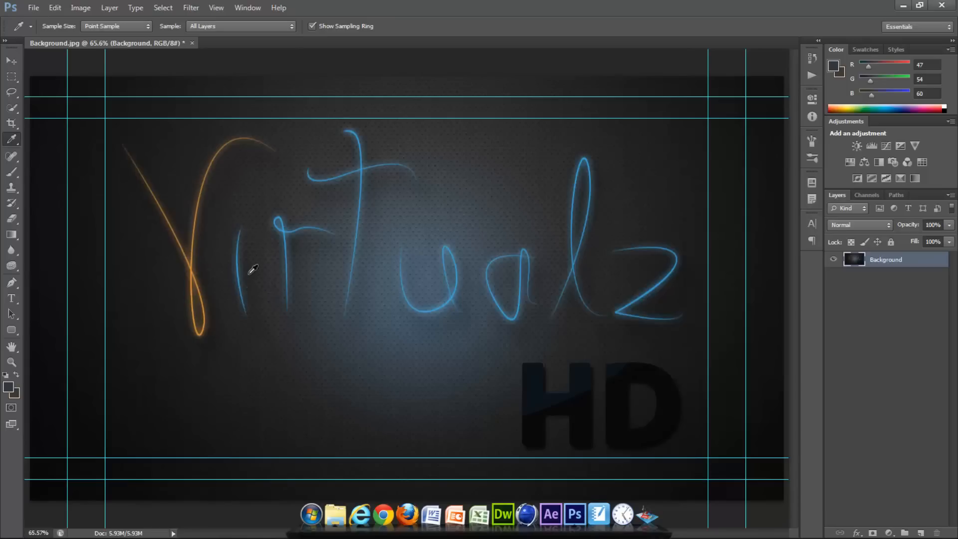
pyautogui.click(5, 375)
pyautogui.click(203, 293)
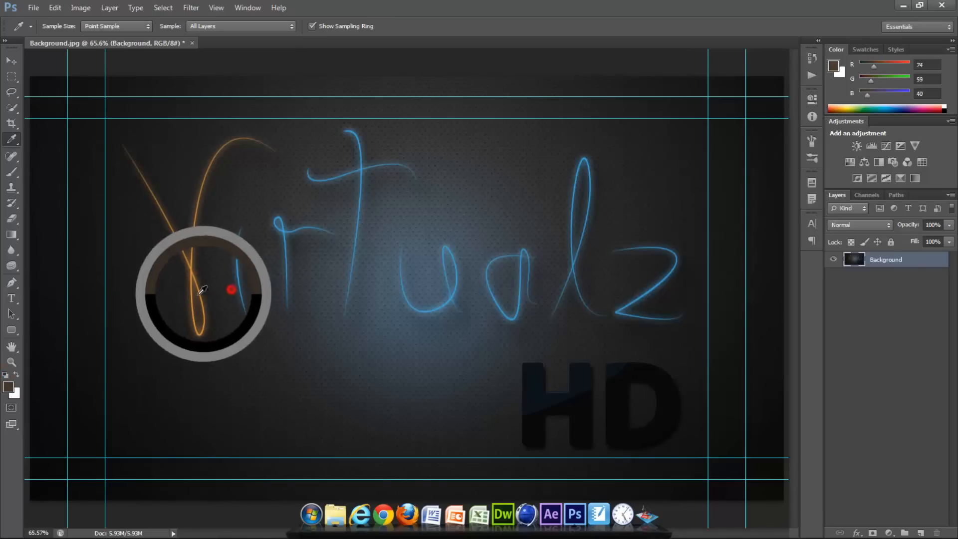
pyautogui.press('d')
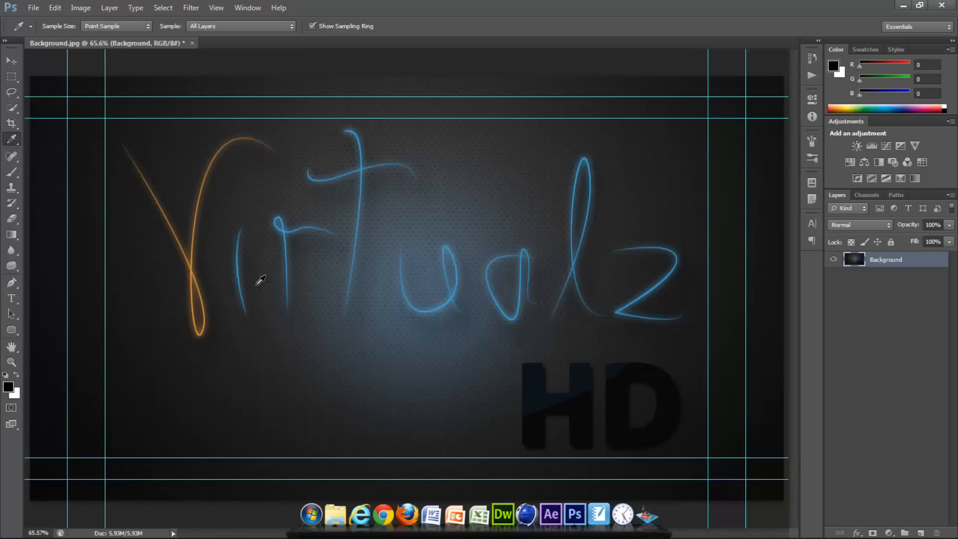
# Place two Color Sampler points, one on the left stroke of the orange V and one on the blue r.
pyautogui.rightClick(15, 140)
pyautogui.click(68, 149)
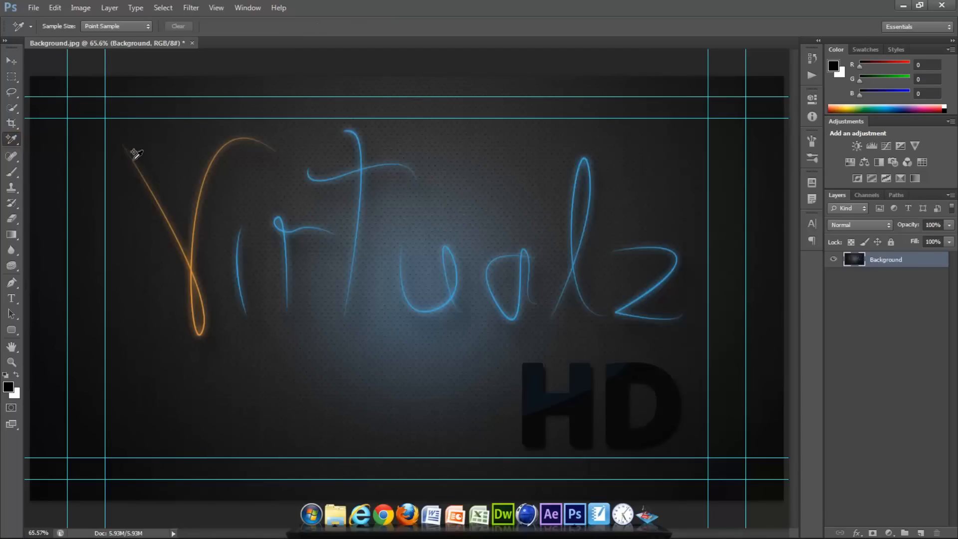
pyautogui.click(161, 216)
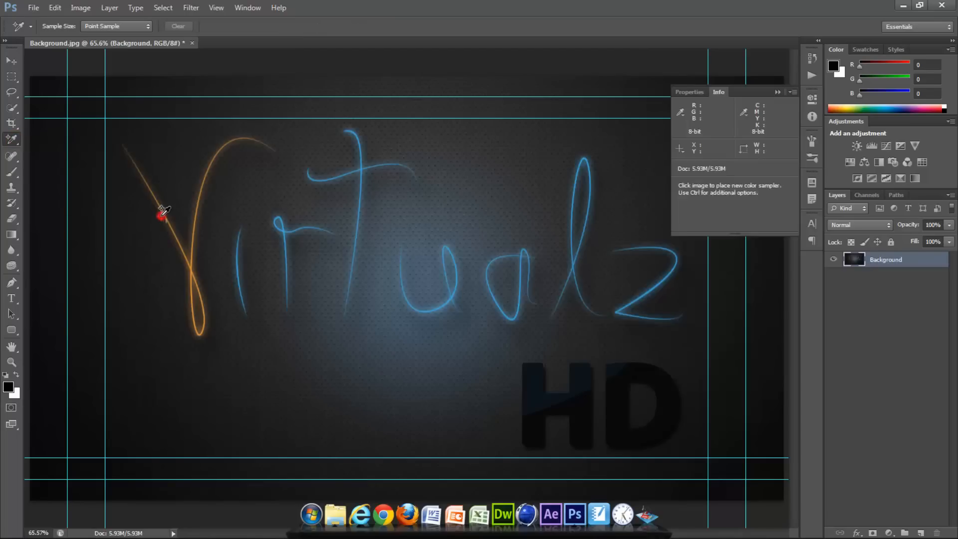
pyautogui.click(284, 228)
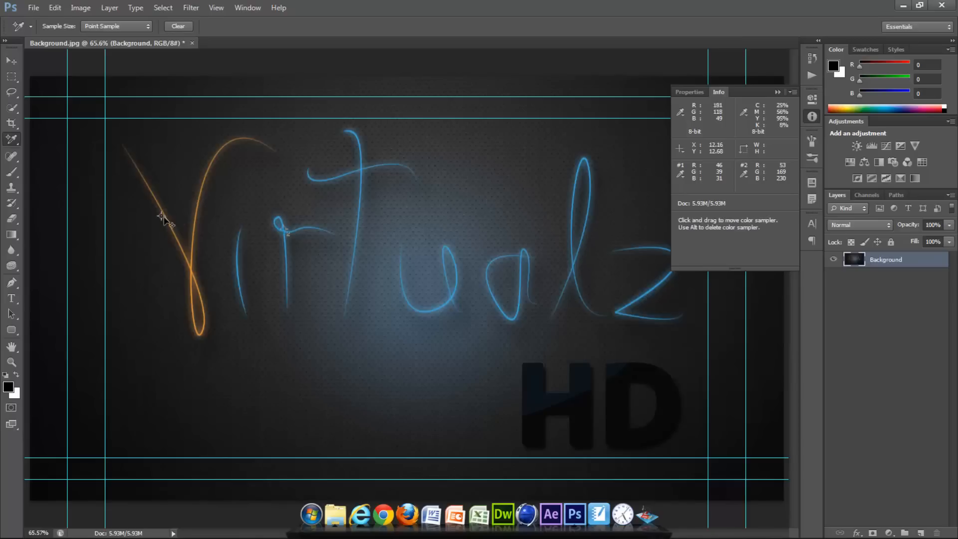
# Delete the Color Sampler points on the orange V and on the blue r.
pyautogui.rightClick(163, 218)
pyautogui.click(192, 221)
pyautogui.rightClick(282, 230)
pyautogui.click(300, 237)
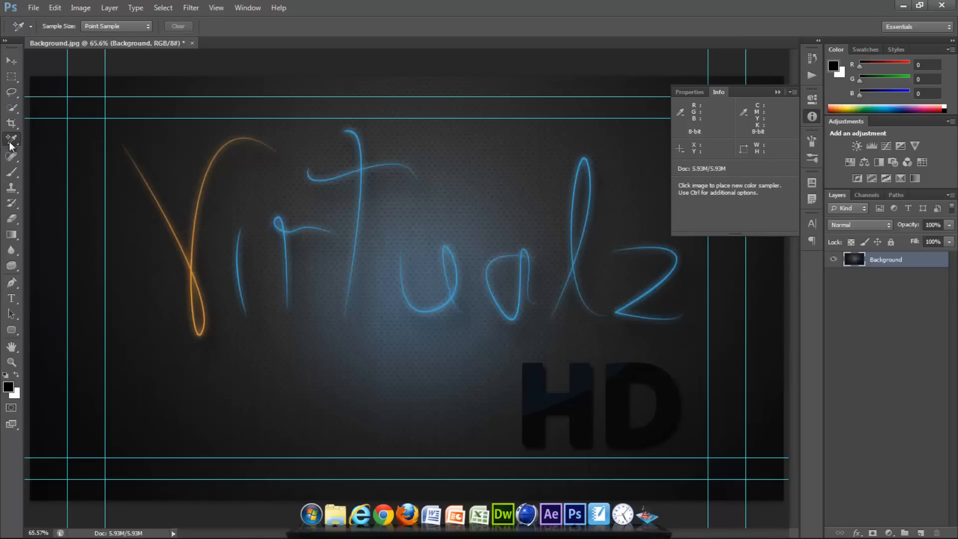
# Measure a horizontal line from the inner vertical guide across the lettering with the Ruler tool, and clear the measurement.
pyautogui.click(71, 162)
pyautogui.moveTo(103, 222); pyautogui.dragTo(536, 231)
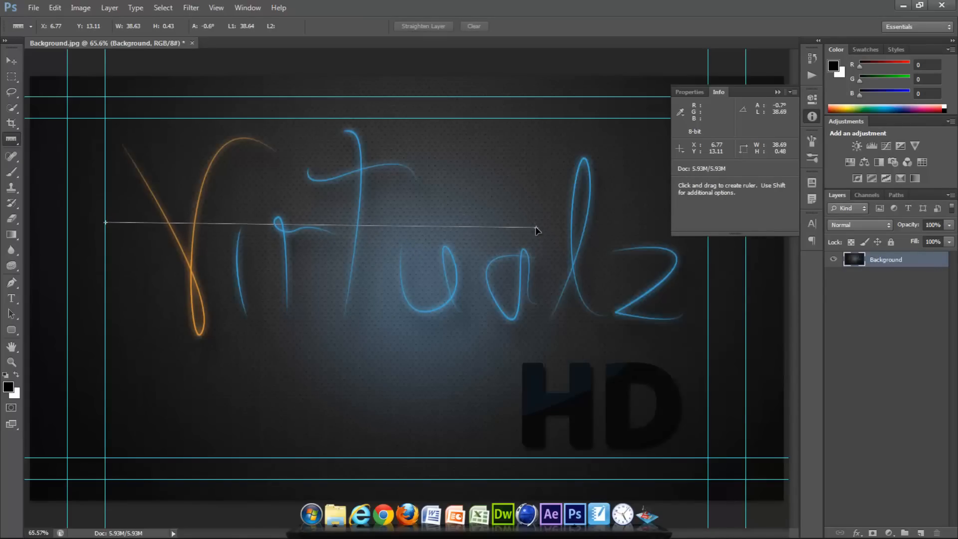
pyautogui.moveTo(536, 230); pyautogui.dragTo(469, 222)
pyautogui.moveTo(329, 223); pyautogui.dragTo(613, 244)
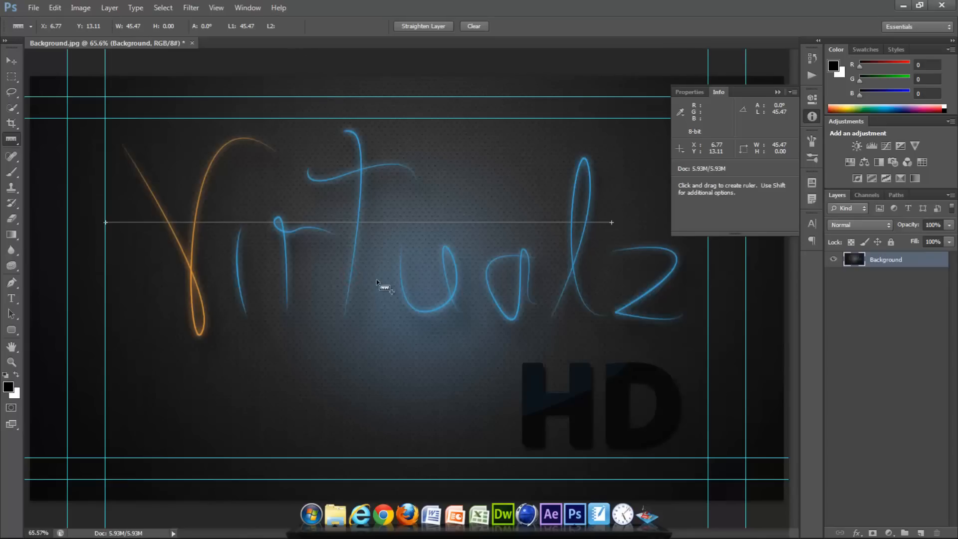
pyautogui.click(468, 28)
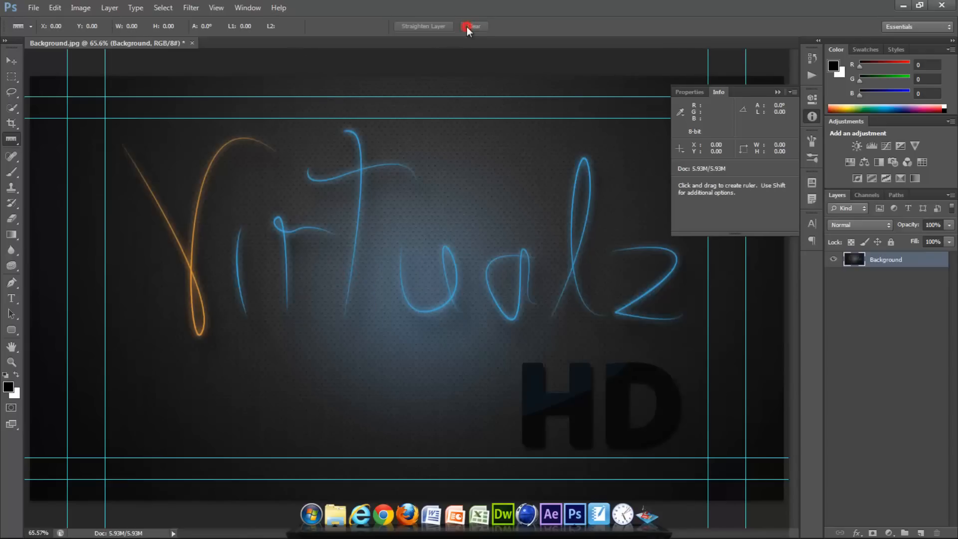
# Place a note inside the orange V with the Note tool, enter "sdasd" as its text and erase that text.
pyautogui.click(11, 140)
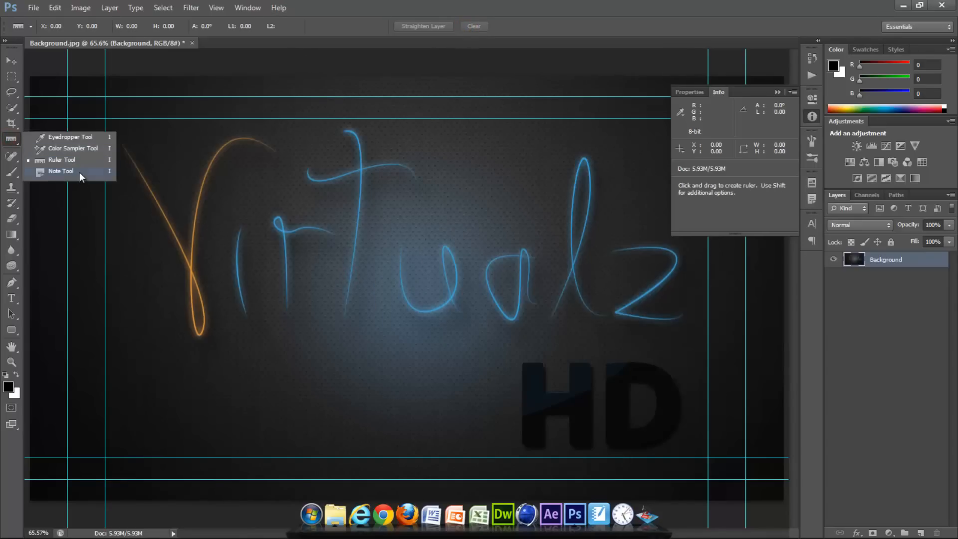
pyautogui.click(79, 172)
pyautogui.click(186, 183)
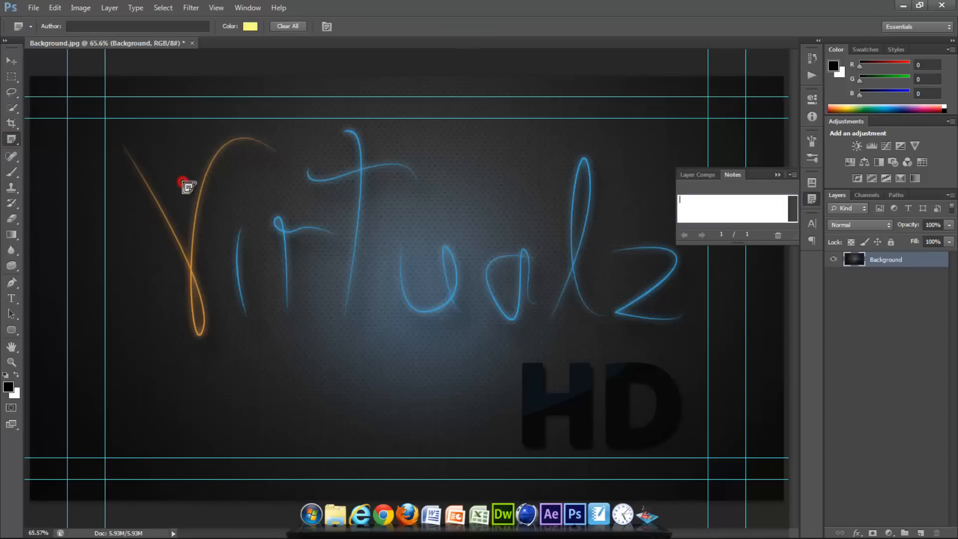
pyautogui.click(132, 26)
pyautogui.click(746, 213)
pyautogui.write('sdasd')
pyautogui.doubleClick(705, 208)
# Delete the note inside the orange V and restore the Eyedropper as the current tool of its group.
pyautogui.rightClick(186, 186)
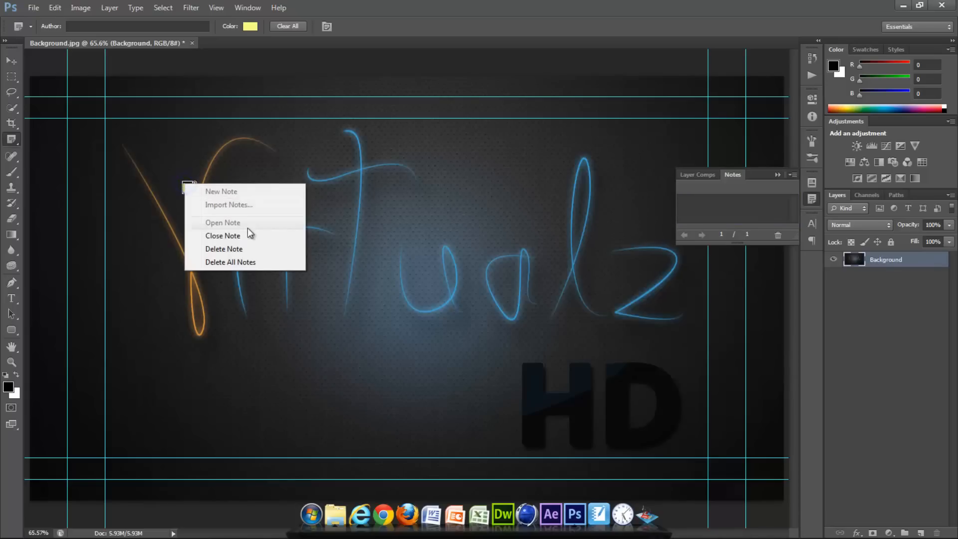
pyautogui.click(258, 250)
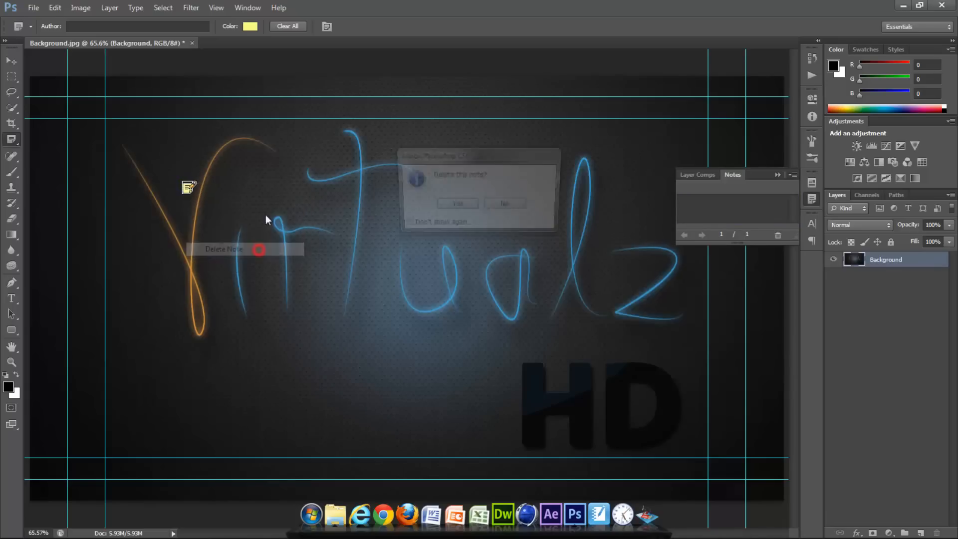
pyautogui.click(455, 206)
pyautogui.click(776, 174)
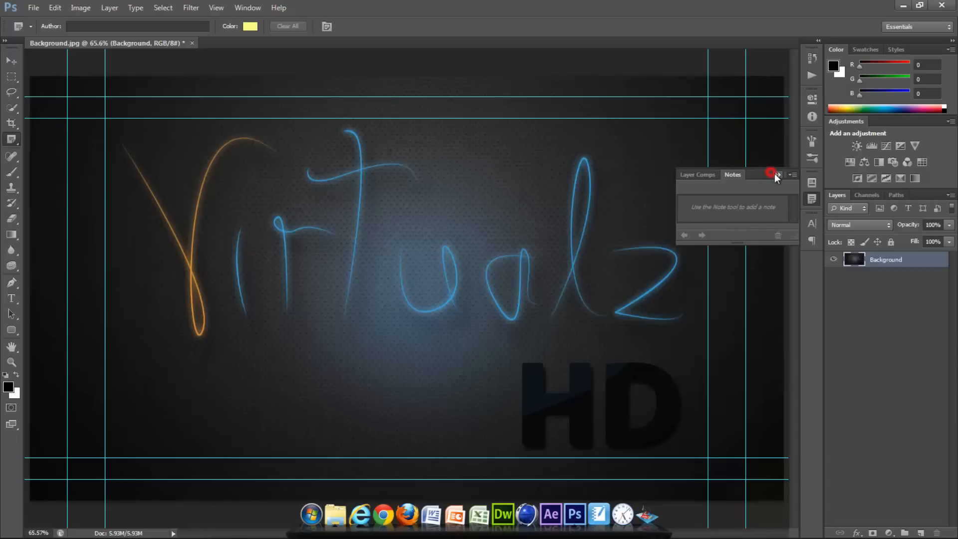
pyautogui.rightClick(15, 140)
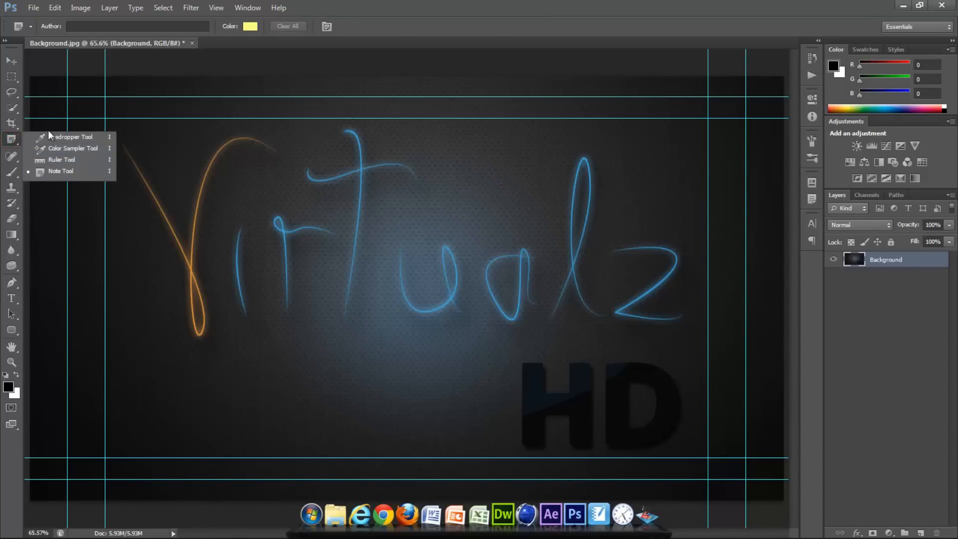
pyautogui.click(49, 136)
# Paint over the whole orange V with the Content-Aware Spot Healing Brush, and undo the stroke.
pyautogui.moveTo(15, 159); pyautogui.dragTo(63, 158)
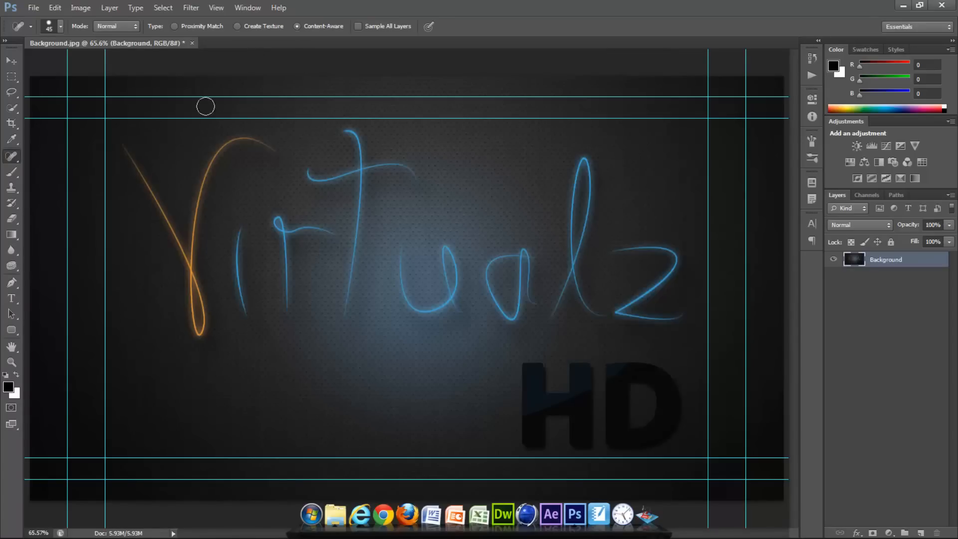
pyautogui.moveTo(275, 153)
pyautogui.mouseDown()
pyautogui.moveTo(236, 140)
pyautogui.moveTo(204, 179)
pyautogui.moveTo(187, 294)
pyautogui.moveTo(200, 335)
pyautogui.moveTo(195, 273)
pyautogui.moveTo(122, 145)
pyautogui.mouseUp()
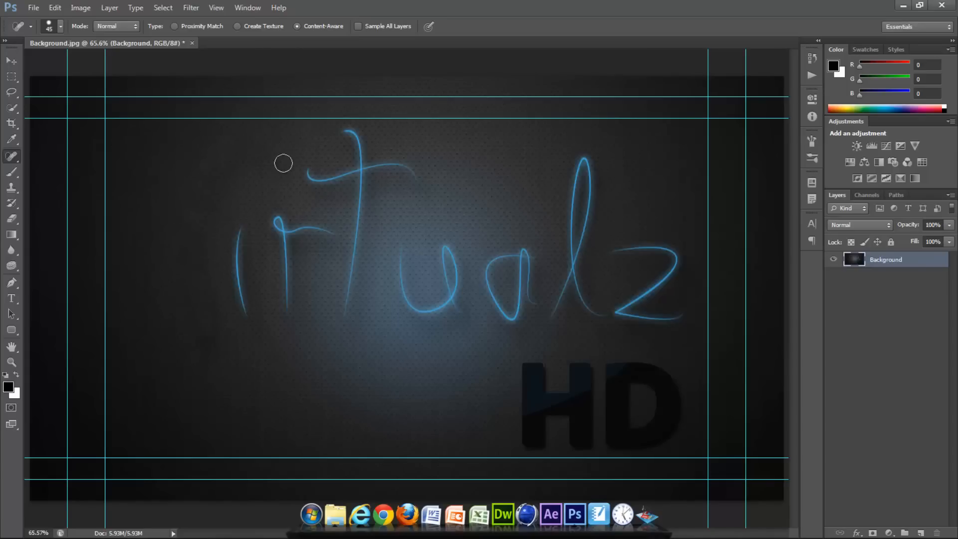
pyautogui.hotkey('ctrl', 'z')
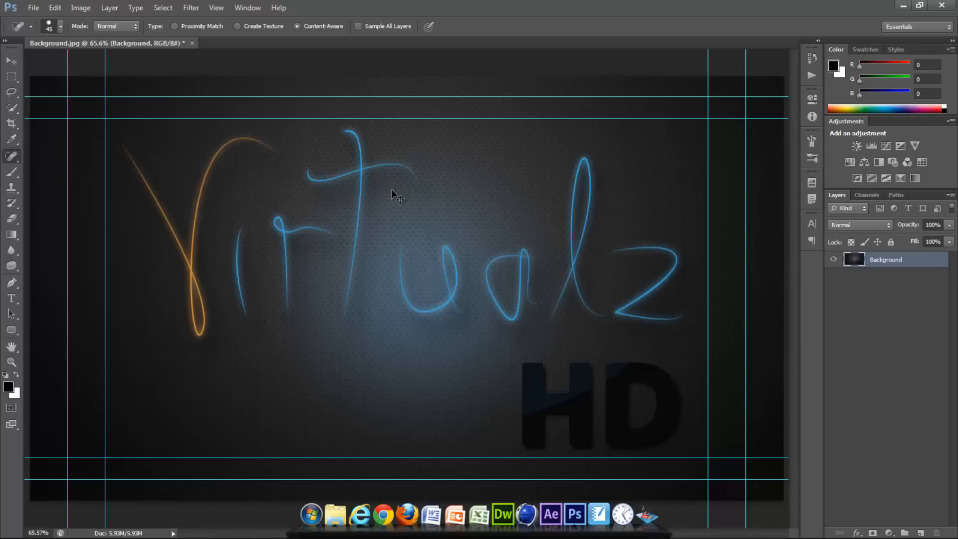
# Paint over the left stroke and lower loop of the orange V with a 40 px Healing Brush sampled from clean background, and undo the strokes.
pyautogui.rightClick(10, 159)
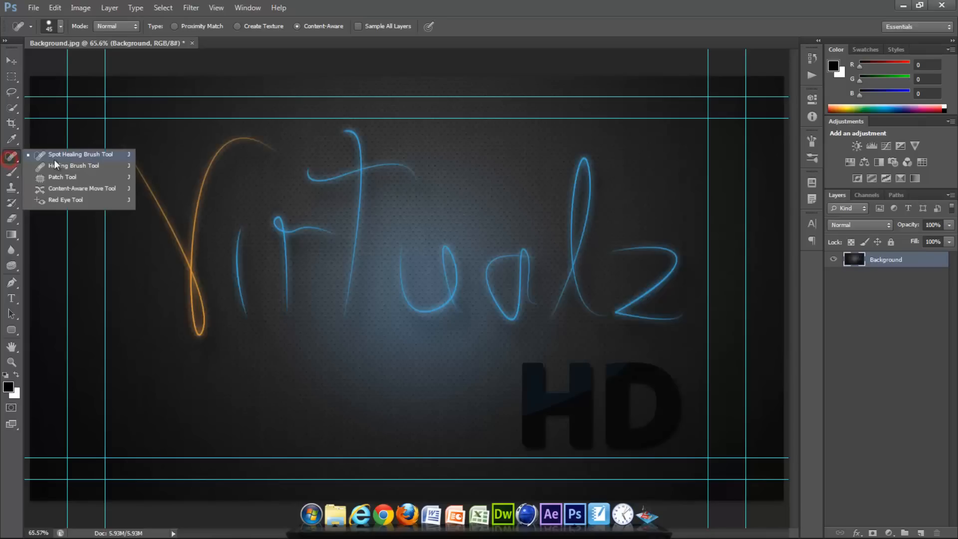
pyautogui.rightClick(7, 172)
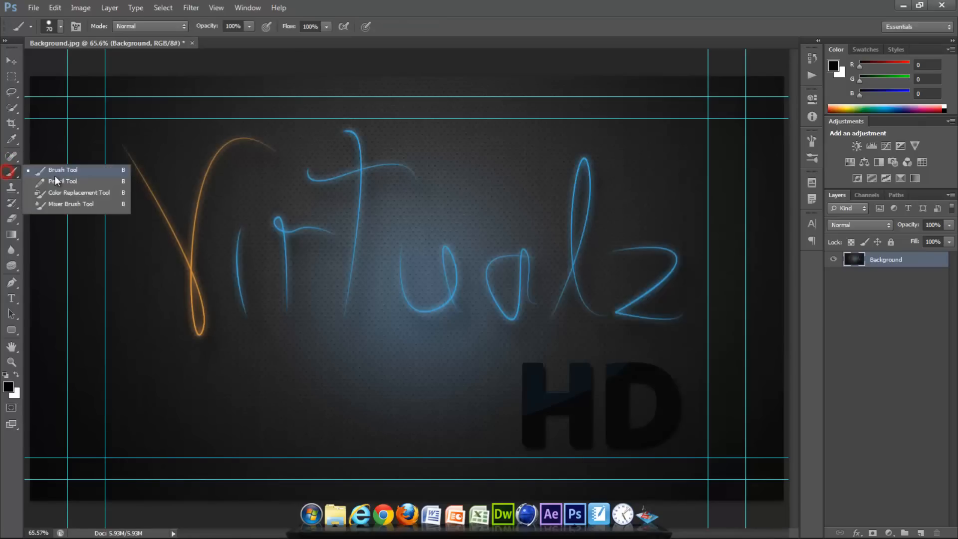
pyautogui.click(11, 156)
pyautogui.rightClick(11, 156)
pyautogui.click(89, 168)
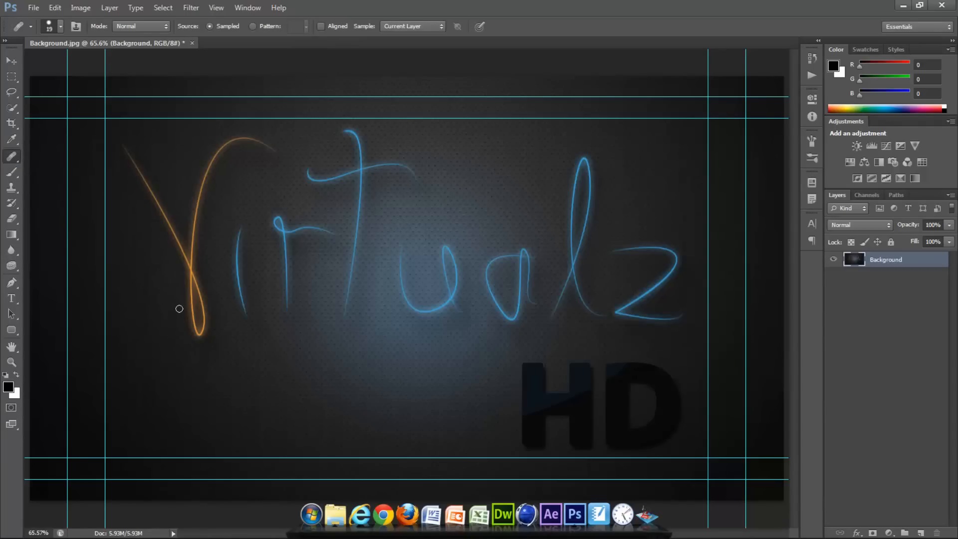
pyautogui.click(123, 150)
pyautogui.click(491, 207)
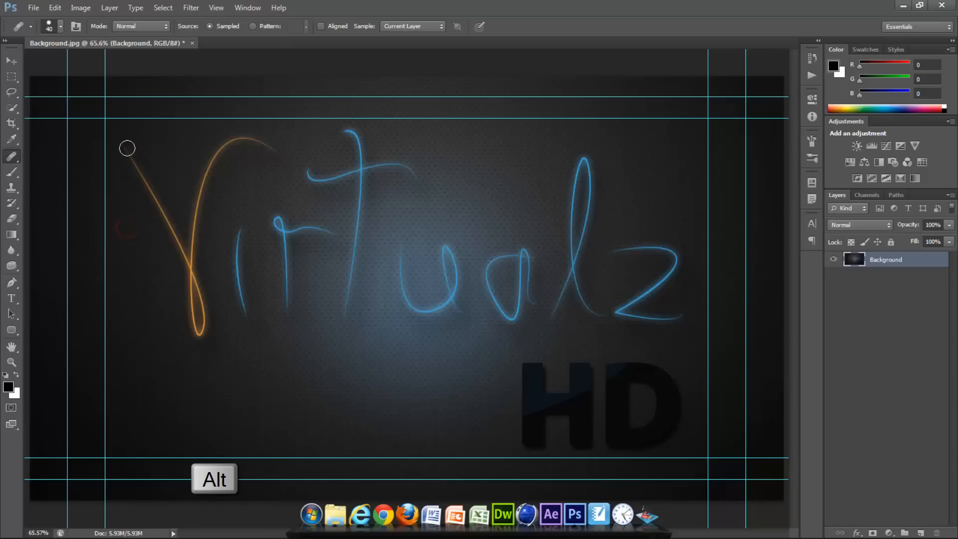
pyautogui.moveTo(126, 148); pyautogui.dragTo(154, 179)
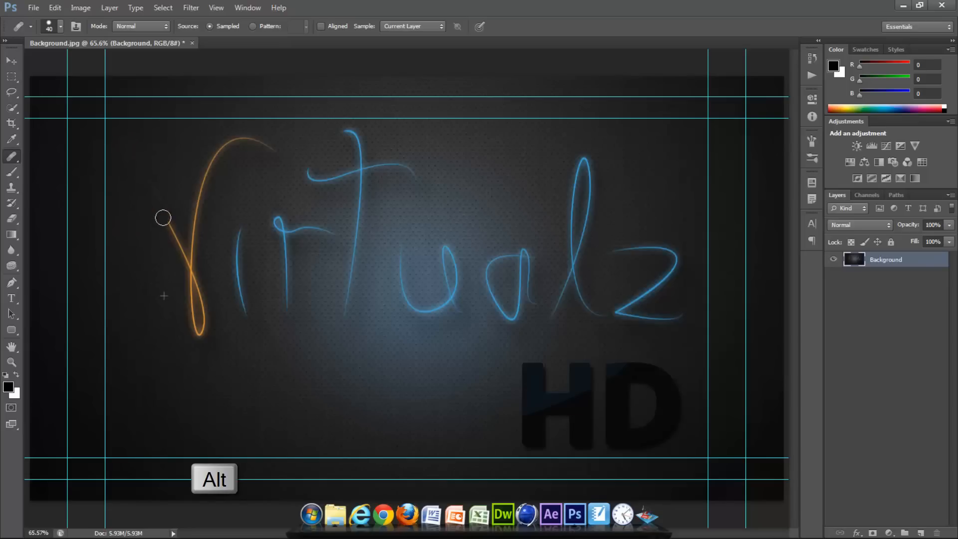
pyautogui.keyDown('alt'); pyautogui.click(143, 188); pyautogui.keyUp('alt')
pyautogui.moveTo(169, 221)
pyautogui.mouseDown()
pyautogui.moveTo(202, 304)
pyautogui.moveTo(196, 333)
pyautogui.moveTo(189, 247)
pyautogui.mouseUp()
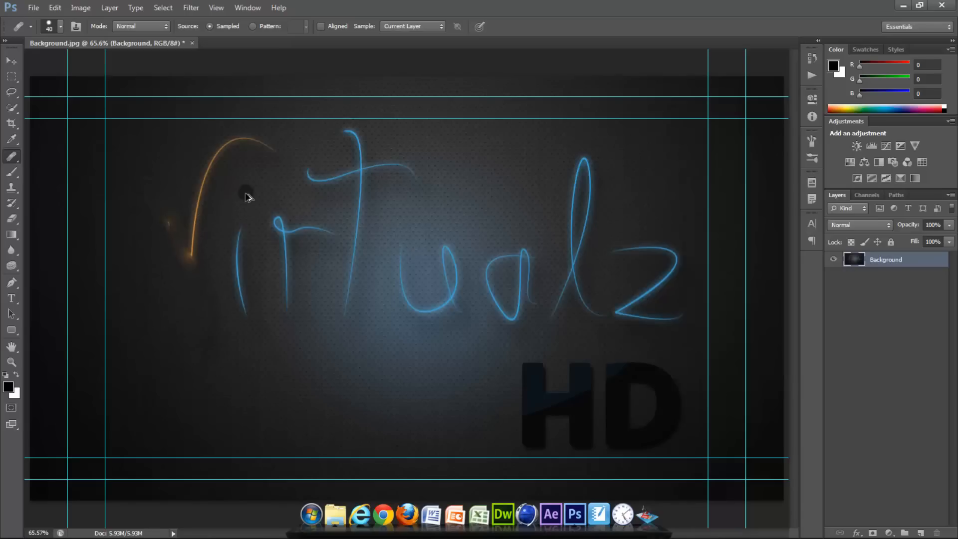
pyautogui.hotkey('ctrl', 'alt', 'z')
pyautogui.hotkey('ctrl', 'alt', 'z')
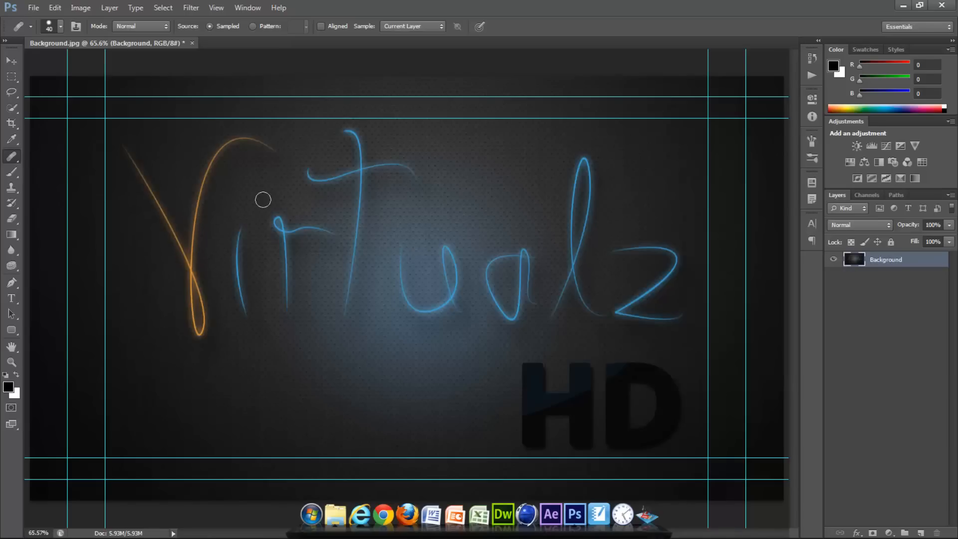
# Outline the orange V with the Patch tool, patch it from the clean area below, and undo the patch and selection.
pyautogui.rightClick(11, 156)
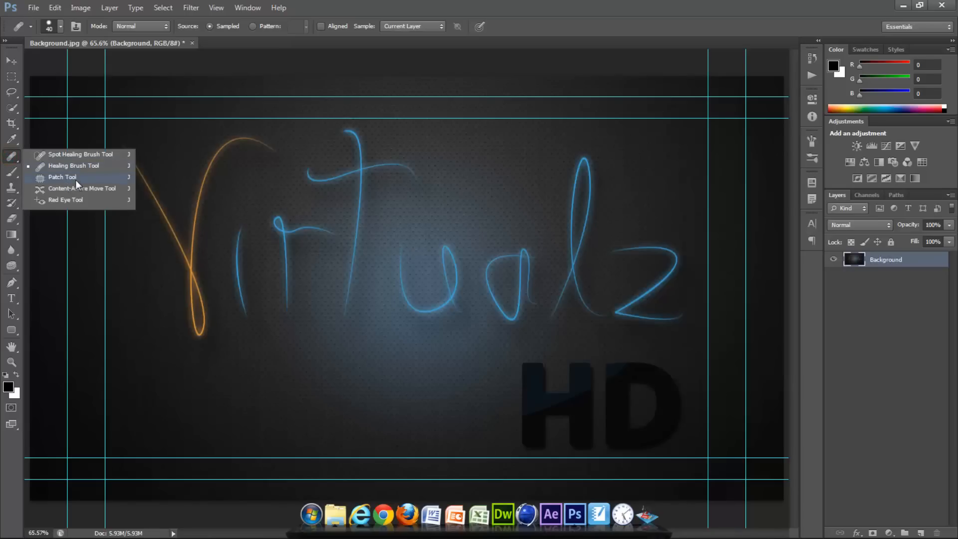
pyautogui.click(76, 179)
pyautogui.moveTo(118, 136)
pyautogui.mouseDown()
pyautogui.moveTo(155, 321)
pyautogui.moveTo(177, 357)
pyautogui.moveTo(197, 361)
pyautogui.moveTo(217, 342)
pyautogui.moveTo(223, 237)
pyautogui.moveTo(254, 185)
pyautogui.moveTo(296, 146)
pyautogui.moveTo(233, 133)
pyautogui.moveTo(172, 159)
pyautogui.mouseUp()
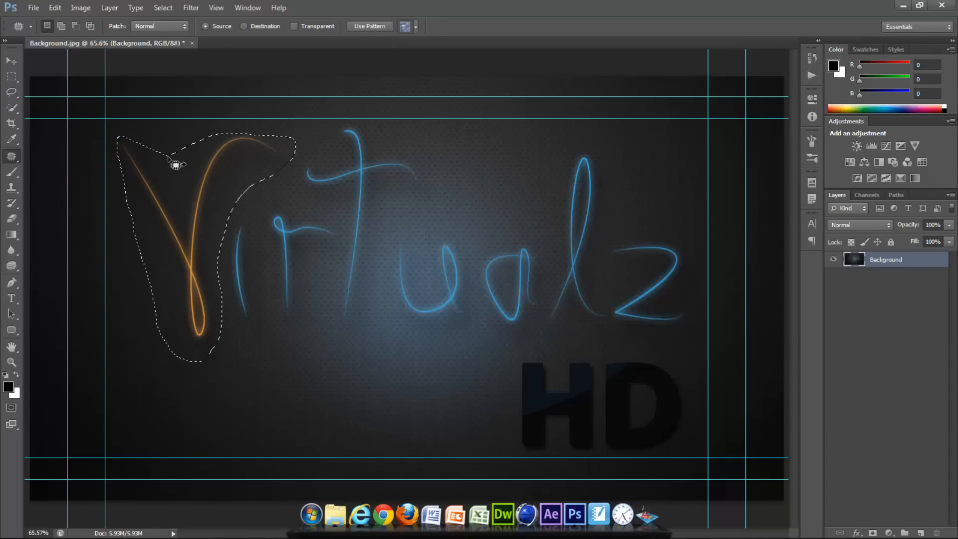
pyautogui.moveTo(204, 267)
pyautogui.mouseDown()
pyautogui.moveTo(362, 373)
pyautogui.moveTo(351, 392)
pyautogui.moveTo(310, 399)
pyautogui.moveTo(292, 424)
pyautogui.moveTo(314, 444)
pyautogui.moveTo(175, 466)
pyautogui.moveTo(213, 452)
pyautogui.mouseUp()
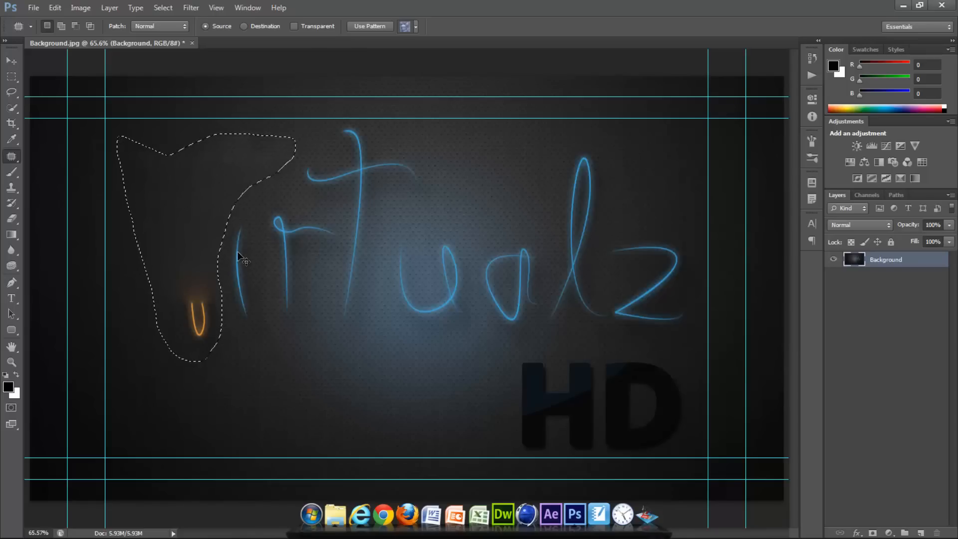
pyautogui.hotkey('ctrl', 'alt', 'z')
pyautogui.hotkey('ctrl', 'd')
# Move the outlined blue i below the lettering with the Content-Aware Move tool in Move mode, and undo the move and selection.
pyautogui.rightClick(11, 156)
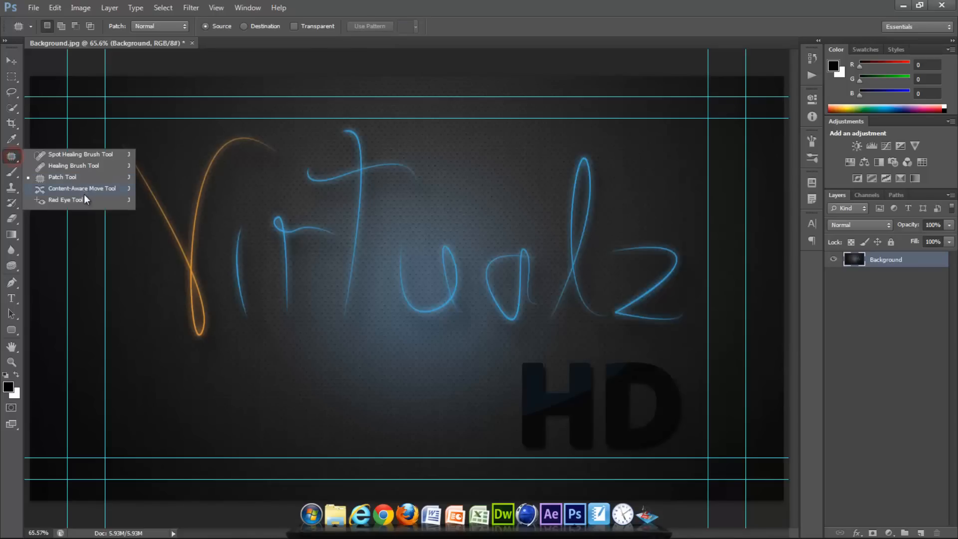
pyautogui.click(91, 189)
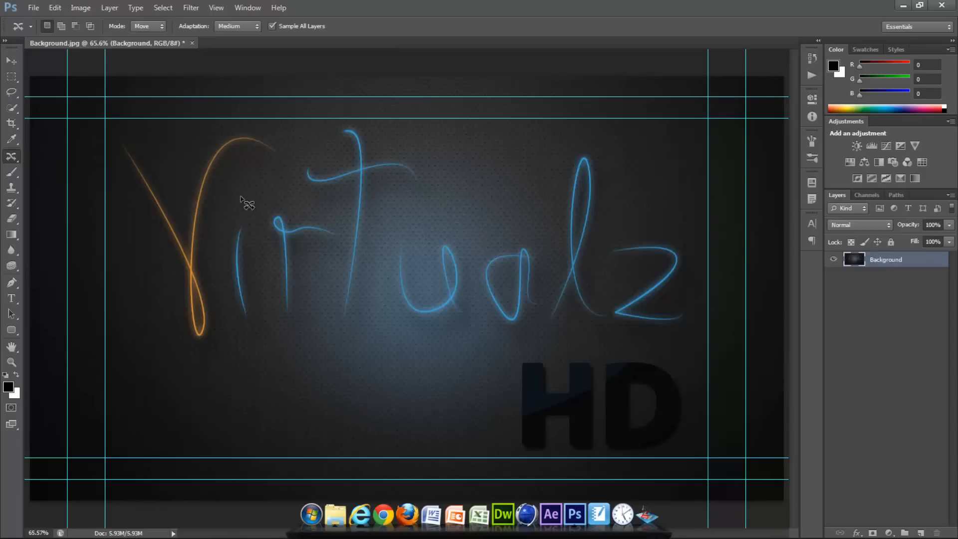
pyautogui.moveTo(246, 218)
pyautogui.mouseDown()
pyautogui.moveTo(240, 326)
pyautogui.moveTo(261, 323)
pyautogui.moveTo(249, 218)
pyautogui.mouseUp()
pyautogui.moveTo(249, 286)
pyautogui.mouseDown()
pyautogui.moveTo(295, 380)
pyautogui.moveTo(256, 405)
pyautogui.mouseUp()
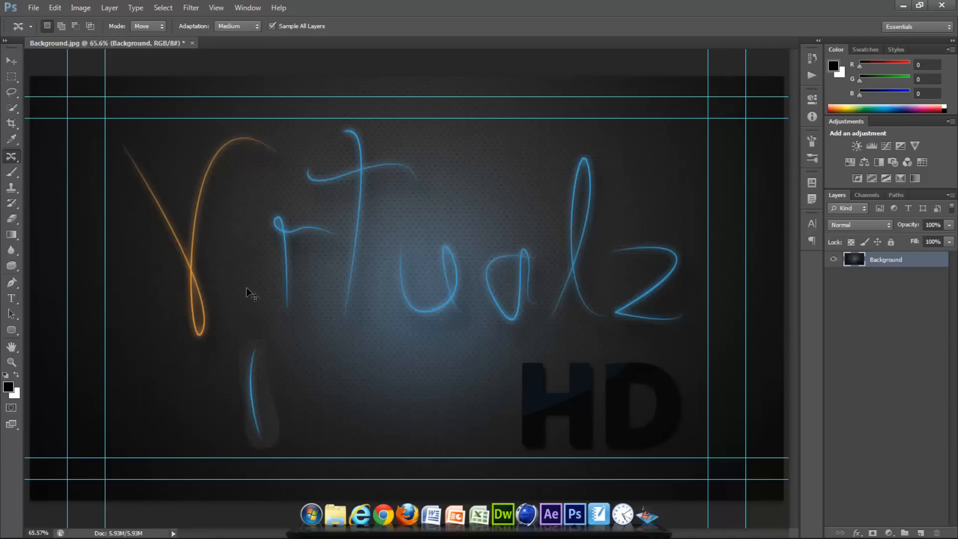
pyautogui.moveTo(226, 266); pyautogui.dragTo(223, 262)
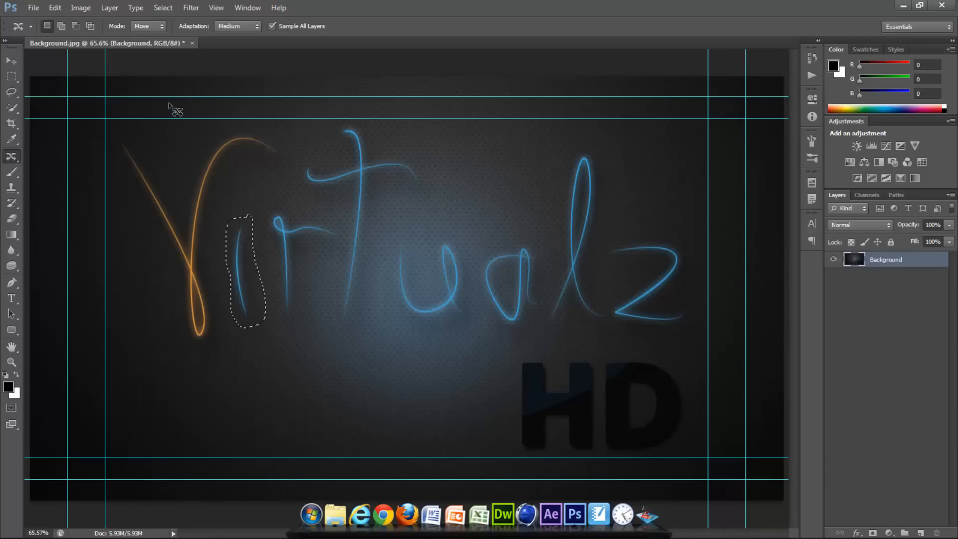
pyautogui.hotkey('ctrl', 'd')
# Duplicate the outlined blue i below the lettering with the Content-Aware Move tool in Extend mode, and undo the copy and selection.
pyautogui.click(148, 26)
pyautogui.click(159, 49)
pyautogui.moveTo(248, 216)
pyautogui.mouseDown()
pyautogui.moveTo(229, 226)
pyautogui.moveTo(223, 273)
pyautogui.moveTo(230, 333)
pyautogui.moveTo(259, 348)
pyautogui.mouseUp()
pyautogui.moveTo(257, 242); pyautogui.dragTo(249, 217)
pyautogui.moveTo(238, 274)
pyautogui.mouseDown()
pyautogui.moveTo(283, 394)
pyautogui.moveTo(254, 384)
pyautogui.mouseUp()
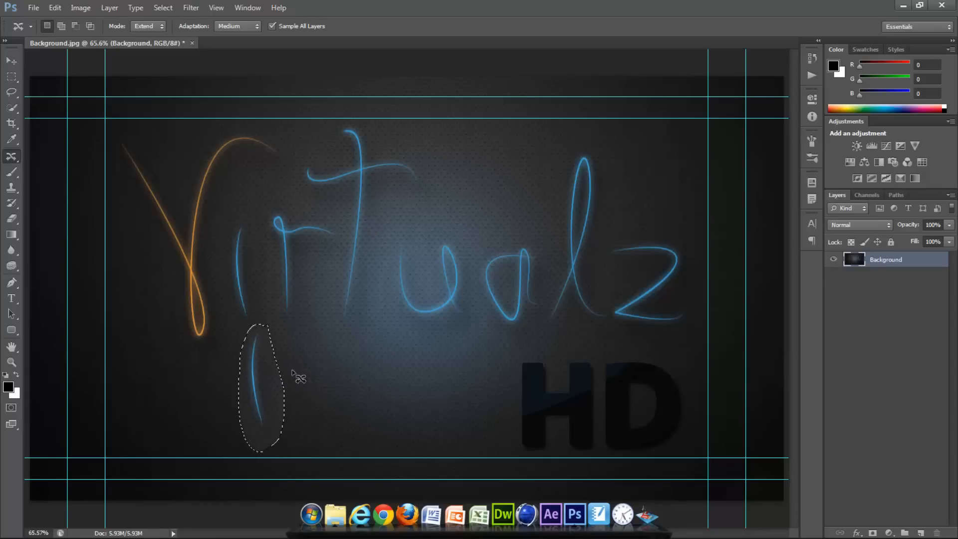
pyautogui.hotkey('ctrl', 'd')
pyautogui.hotkey('ctrl', 'alt', 'z')
pyautogui.hotkey('ctrl', 'alt', 'z')
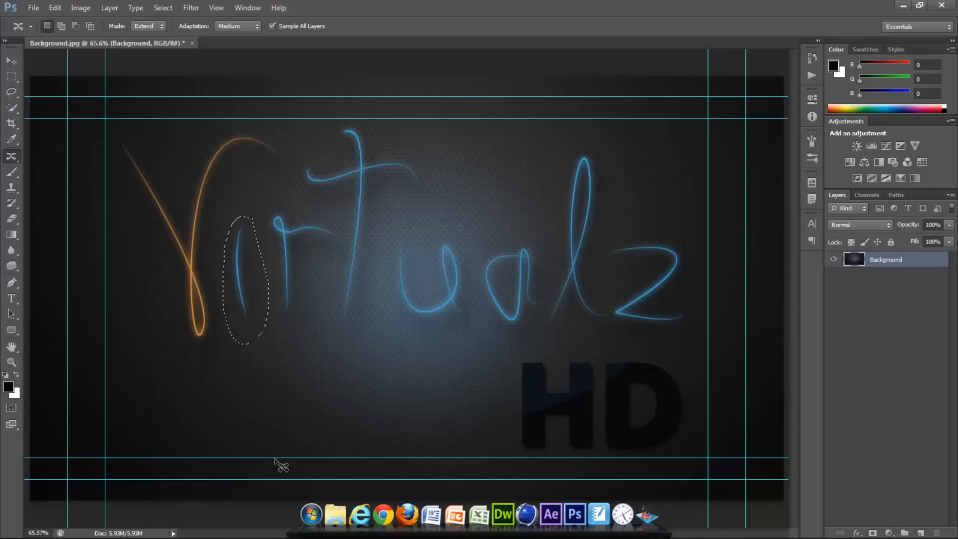
pyautogui.hotkey('ctrl', 'alt', 'z')
# Restore the Spot Healing Brush as the current tool of its group and activate the Brush tool.
pyautogui.rightClick(10, 156)
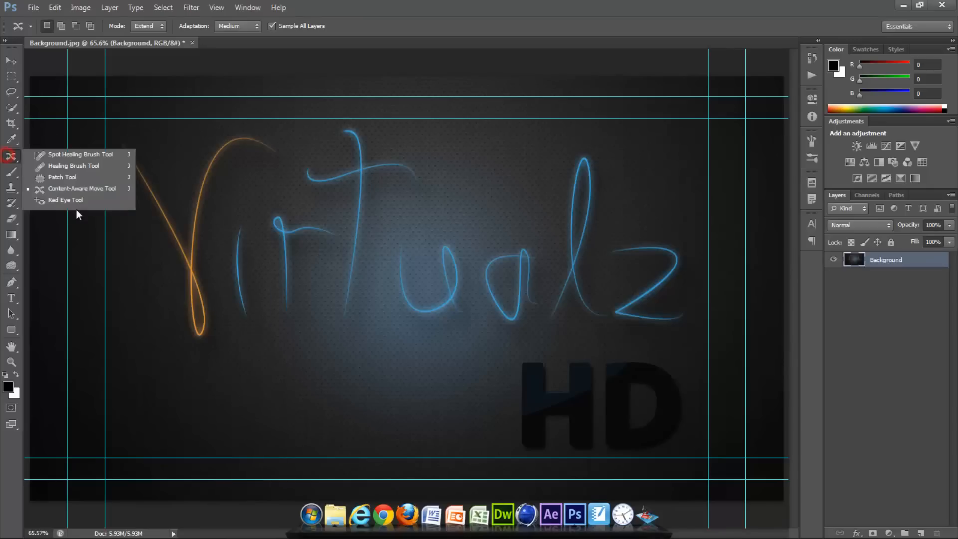
pyautogui.click(74, 155)
pyautogui.click(11, 172)
pyautogui.rightClick(11, 171)
pyautogui.click(77, 171)
# Paint over the orange V in black with the 70 px Brush, and undo the strokes.
pyautogui.moveTo(121, 150)
pyautogui.mouseDown()
pyautogui.moveTo(156, 188)
pyautogui.moveTo(203, 321)
pyautogui.moveTo(193, 309)
pyautogui.moveTo(198, 207)
pyautogui.mouseUp()
pyautogui.moveTo(216, 175)
pyautogui.mouseDown()
pyautogui.moveTo(265, 147)
pyautogui.moveTo(235, 147)
pyautogui.moveTo(207, 174)
pyautogui.moveTo(191, 227)
pyautogui.moveTo(191, 307)
pyautogui.mouseUp()
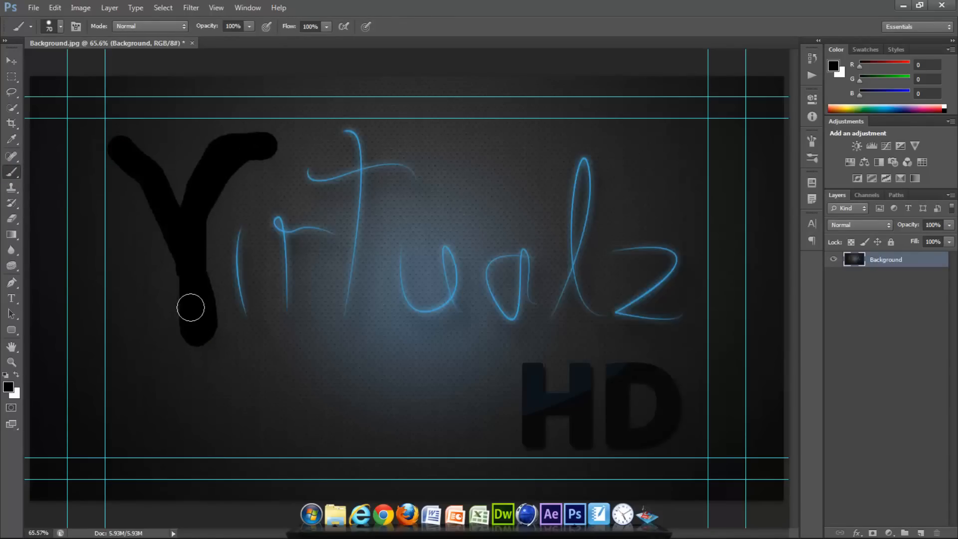
pyautogui.hotkey('ctrl', 'alt', 'z')
pyautogui.hotkey('ctrl', 'alt', 'z')
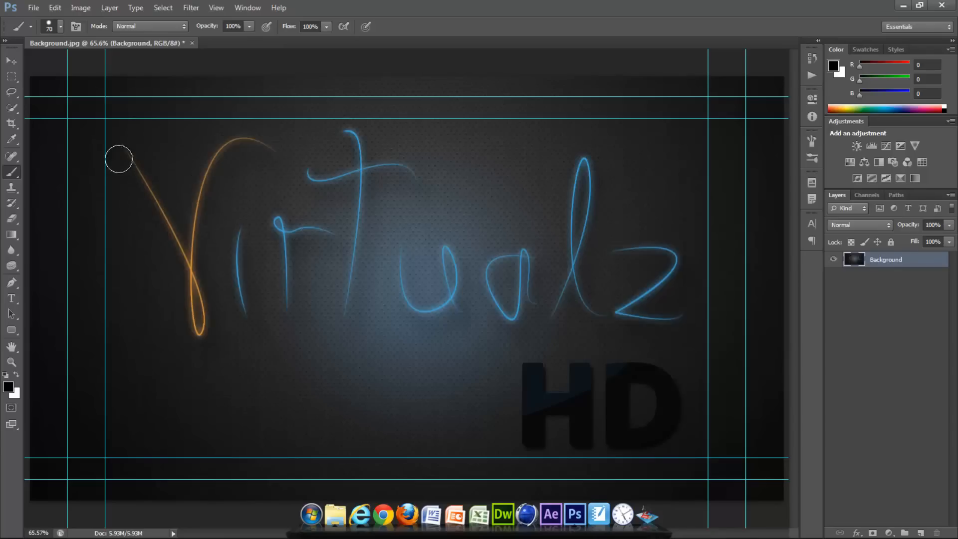
# Choose the soft round brush preset at 70 px and 0% hardness, paint across the orange V, and undo the stroke.
pyautogui.click(60, 25)
pyautogui.click(26, 125)
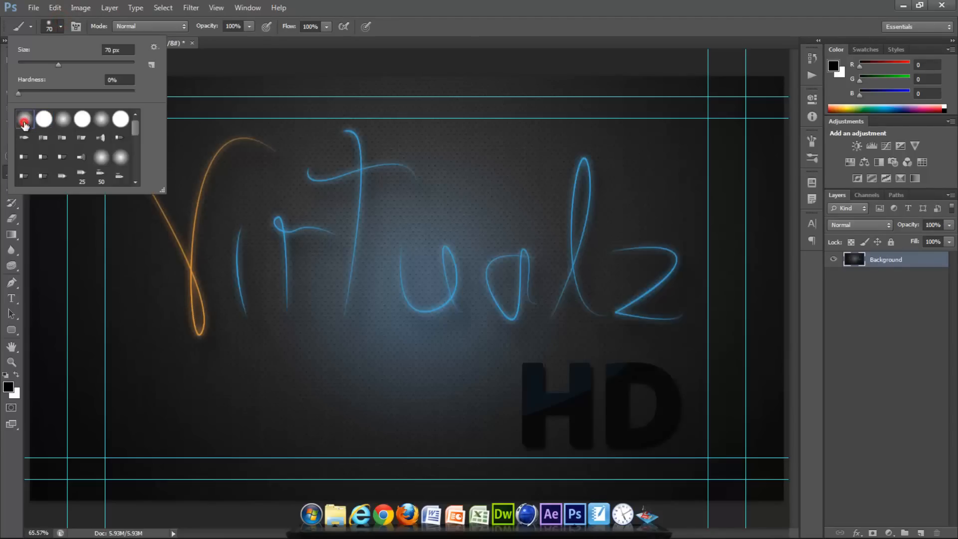
pyautogui.click(418, 28)
pyautogui.moveTo(119, 141)
pyautogui.mouseDown()
pyautogui.moveTo(167, 221)
pyautogui.moveTo(178, 270)
pyautogui.moveTo(167, 243)
pyautogui.moveTo(202, 294)
pyautogui.moveTo(197, 331)
pyautogui.moveTo(201, 227)
pyautogui.moveTo(224, 171)
pyautogui.moveTo(268, 125)
pyautogui.mouseUp()
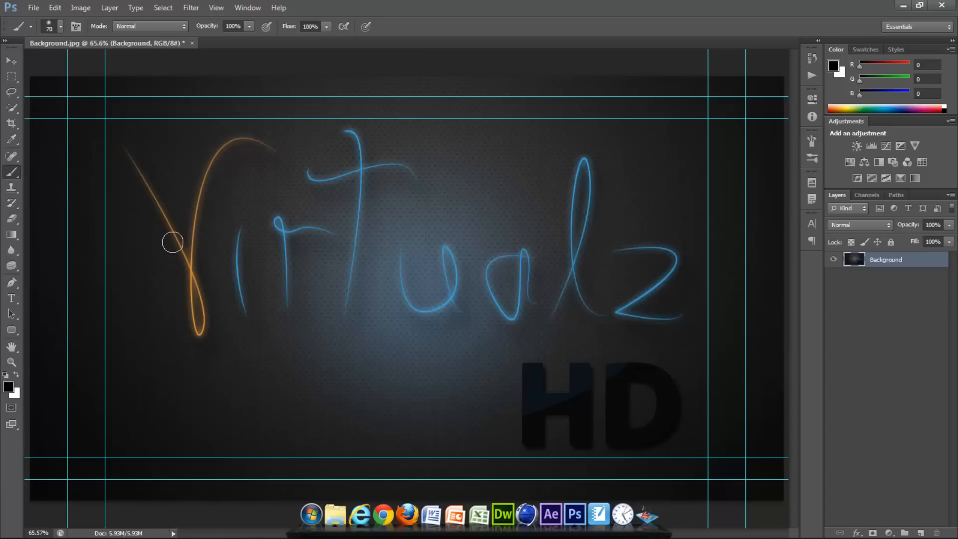
# Raise the brush hardness slightly, paint a black wavy stroke down through the orange V, and undo it.
pyautogui.rightClick(136, 243)
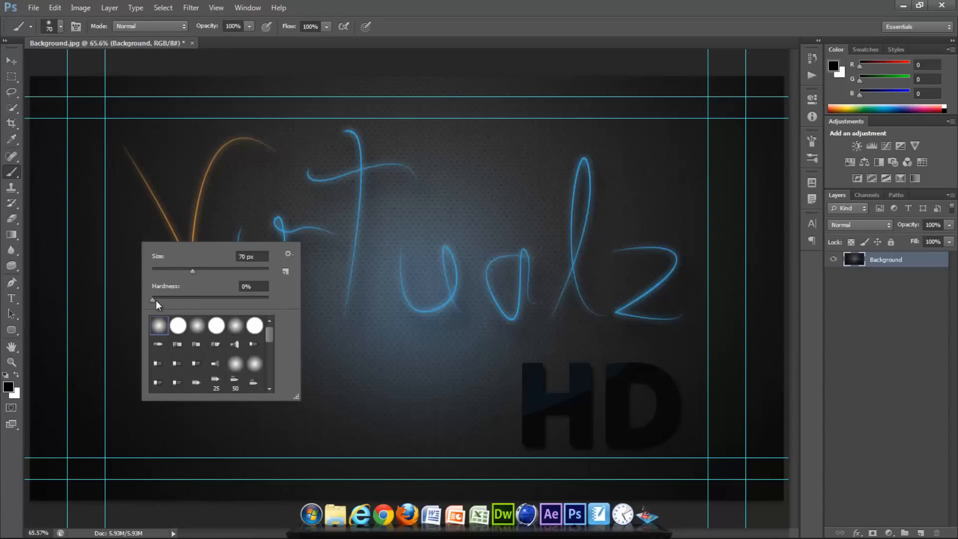
pyautogui.moveTo(155, 300); pyautogui.dragTo(172, 300)
pyautogui.press('Return')
pyautogui.moveTo(187, 176)
pyautogui.mouseDown()
pyautogui.moveTo(194, 381)
pyautogui.moveTo(224, 406)
pyautogui.mouseUp()
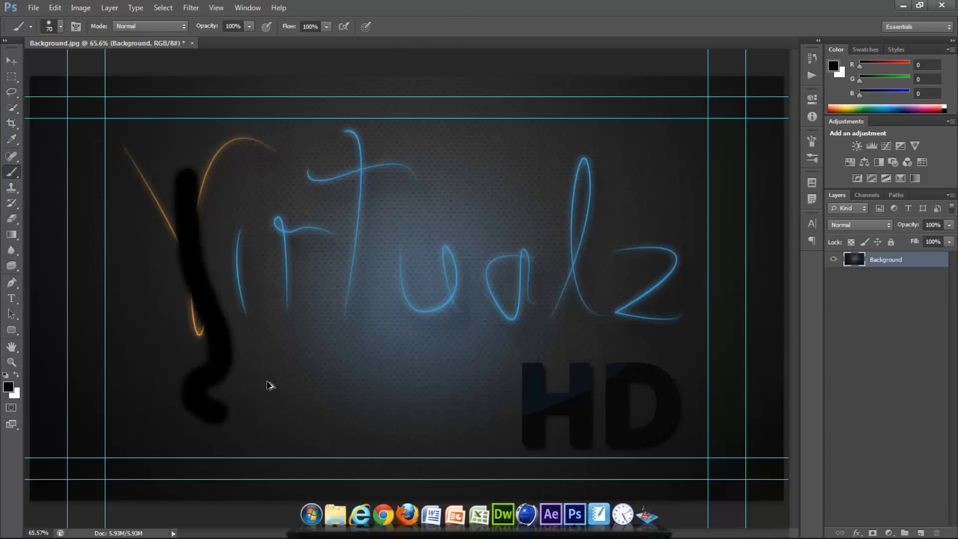
pyautogui.hotkey('ctrl', 'z')
# Set the Brush tip size to 42 px.
pyautogui.rightClick(182, 240)
pyautogui.moveTo(240, 265)
pyautogui.mouseDown()
pyautogui.moveTo(263, 268)
pyautogui.moveTo(222, 271)
pyautogui.mouseUp()
pyautogui.press('Return')
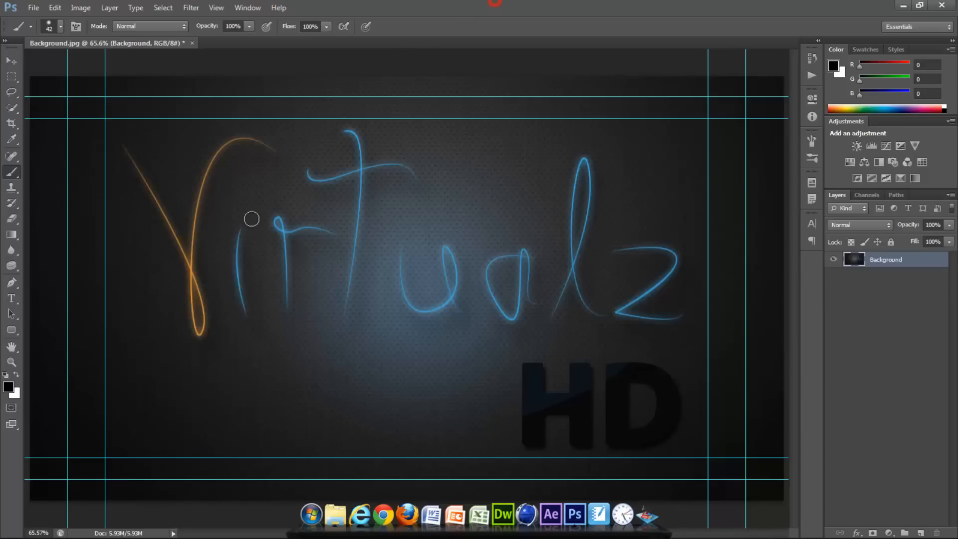
# Enlarge the Brush tip in increments and reduce it again to 100 px.
pyautogui.press(']')
pyautogui.press(']')
pyautogui.press(']')
pyautogui.press(']')
pyautogui.press(']')
pyautogui.press(']')
pyautogui.press(']')
pyautogui.press(']')
pyautogui.press(']')
pyautogui.press(']')
pyautogui.press(']')
pyautogui.press(']')
pyautogui.press(']')
pyautogui.press(']')
pyautogui.press('[')
pyautogui.press('[')
pyautogui.press('[')
pyautogui.press('[')
pyautogui.press('[')
pyautogui.press('[')
pyautogui.press('[')
pyautogui.press('[')
# Draw a black angular S shape over the orange V with the 10 px Pencil tool, check its tip settings, and undo the drawing.
pyautogui.rightClick(11, 171)
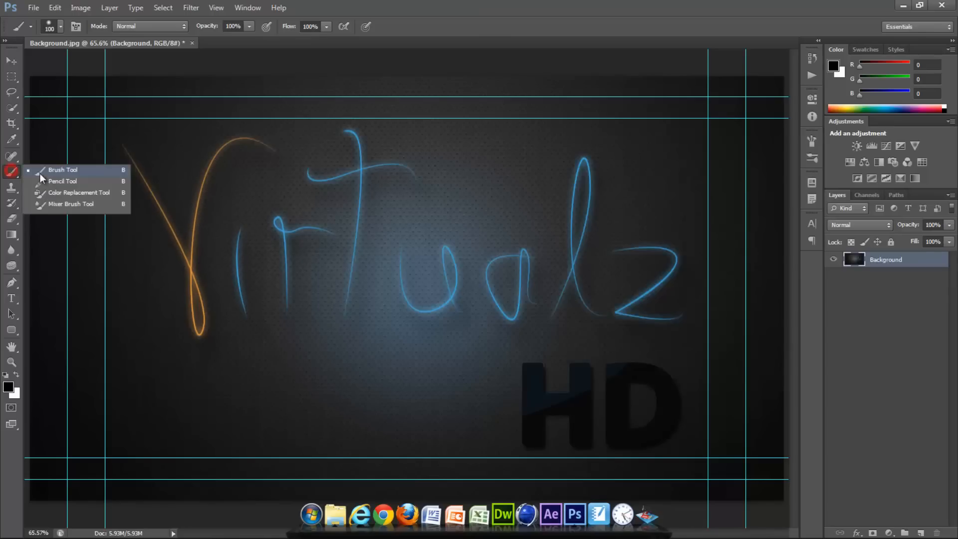
pyautogui.click(74, 184)
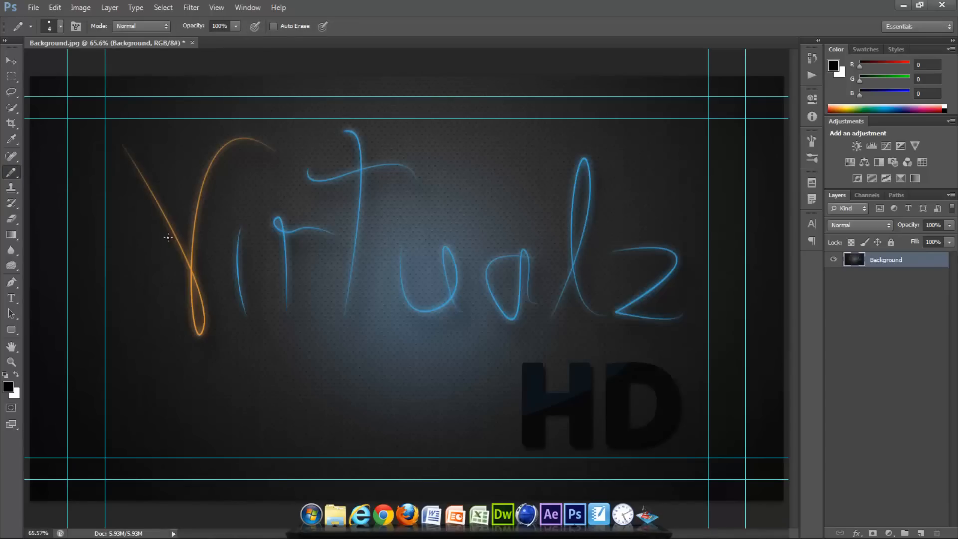
pyautogui.moveTo(174, 220); pyautogui.dragTo(143, 228)
pyautogui.moveTo(164, 275); pyautogui.dragTo(182, 275)
pyautogui.rightClick(221, 274)
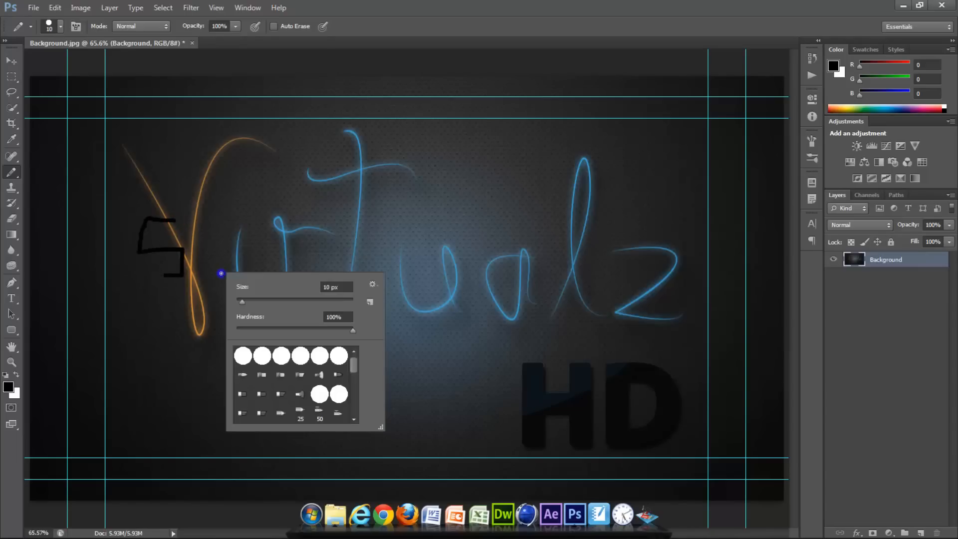
pyautogui.click(399, 35)
pyautogui.hotkey('ctrl', 'z')
# Brush over the right arm of the orange V with the 50 px Color Replacement tool, keeping black as the foreground color.
pyautogui.rightClick(20, 172)
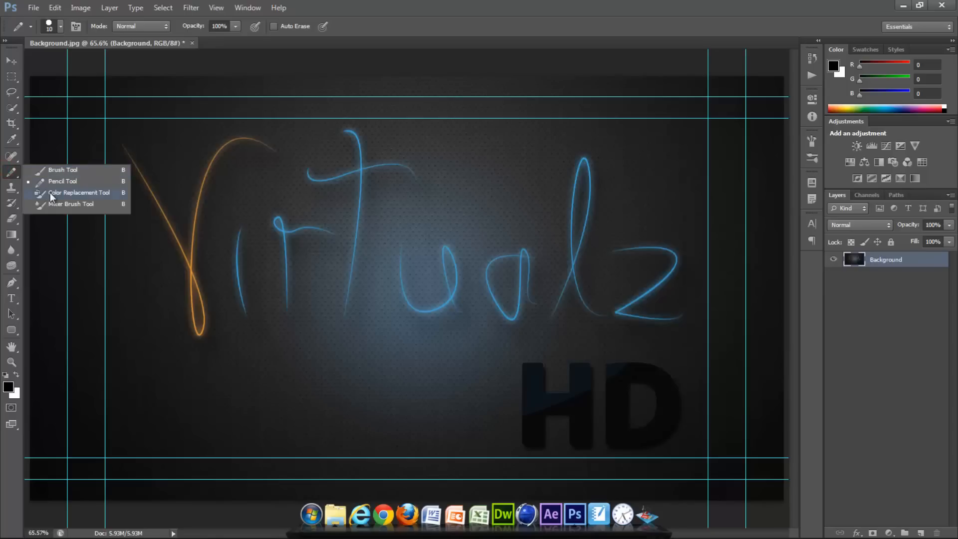
pyautogui.click(59, 194)
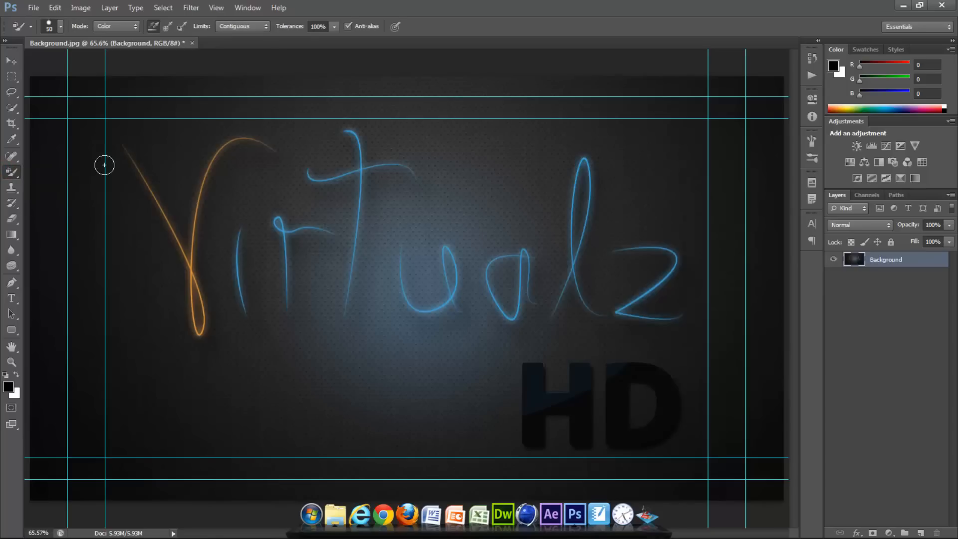
pyautogui.click(9, 387)
pyautogui.click(275, 206)
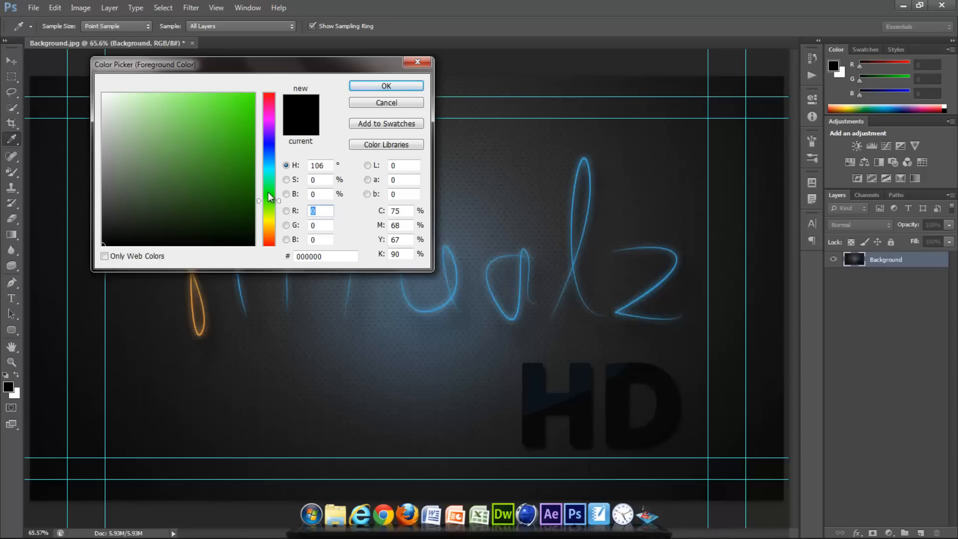
pyautogui.click(371, 87)
pyautogui.moveTo(273, 149)
pyautogui.mouseDown()
pyautogui.moveTo(219, 146)
pyautogui.moveTo(205, 186)
pyautogui.mouseUp()
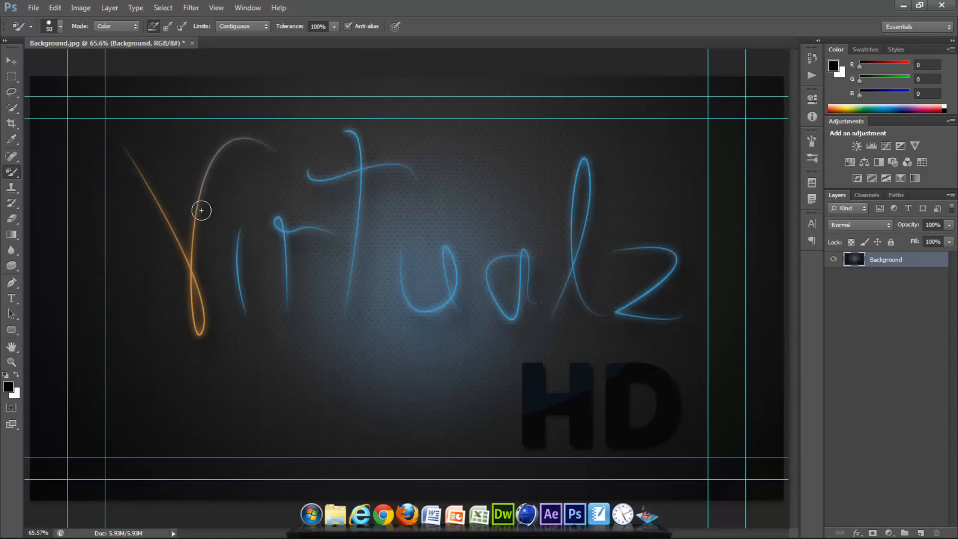
# Set the foreground color to dark green 184c08, recolor the right arm of the V with the Color Replacement tool, and undo the recoloring.
pyautogui.click(8, 387)
pyautogui.click(240, 199)
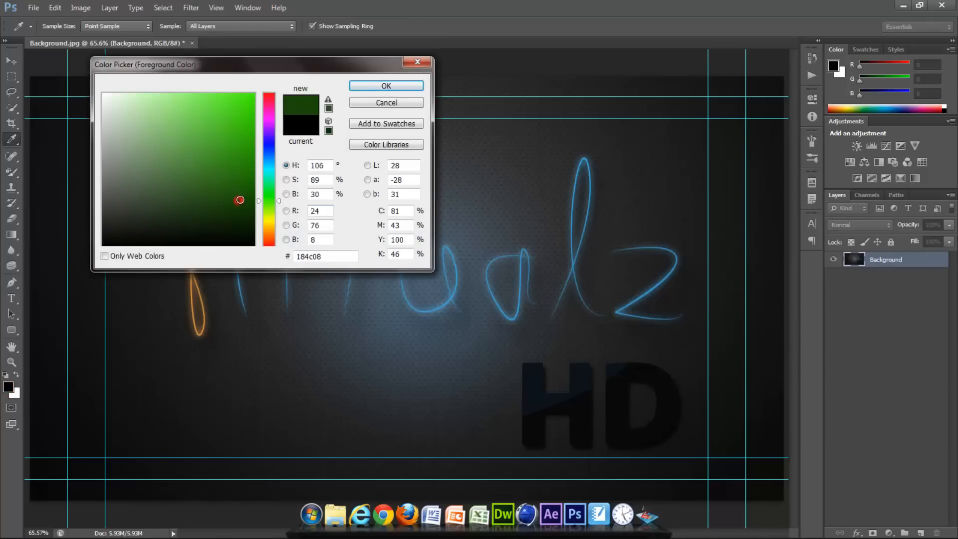
pyautogui.click(373, 89)
pyautogui.moveTo(273, 148)
pyautogui.mouseDown()
pyautogui.moveTo(232, 140)
pyautogui.moveTo(207, 156)
pyautogui.moveTo(197, 204)
pyautogui.mouseUp()
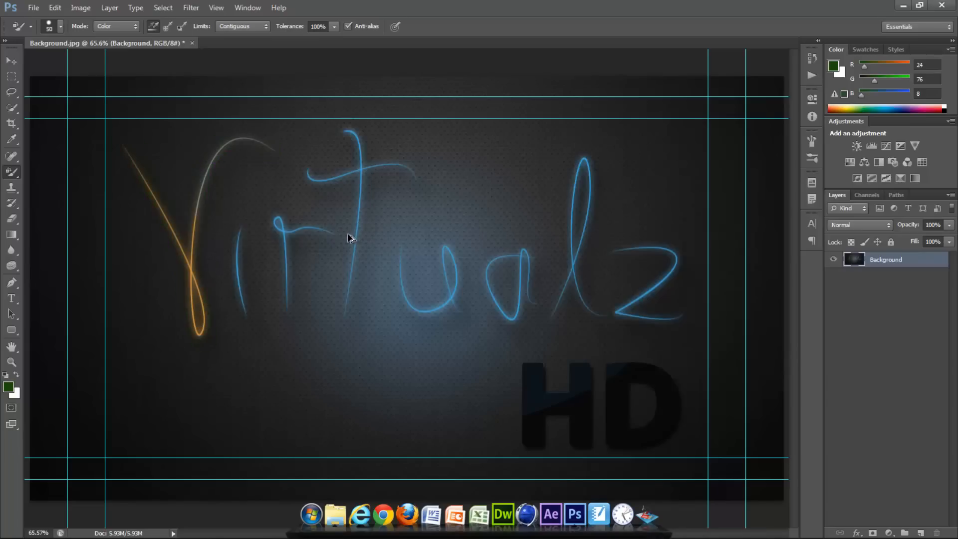
# Smear the orange V with the 76 px Mixer Brush tool, and undo the stroke.
pyautogui.rightClick(17, 169)
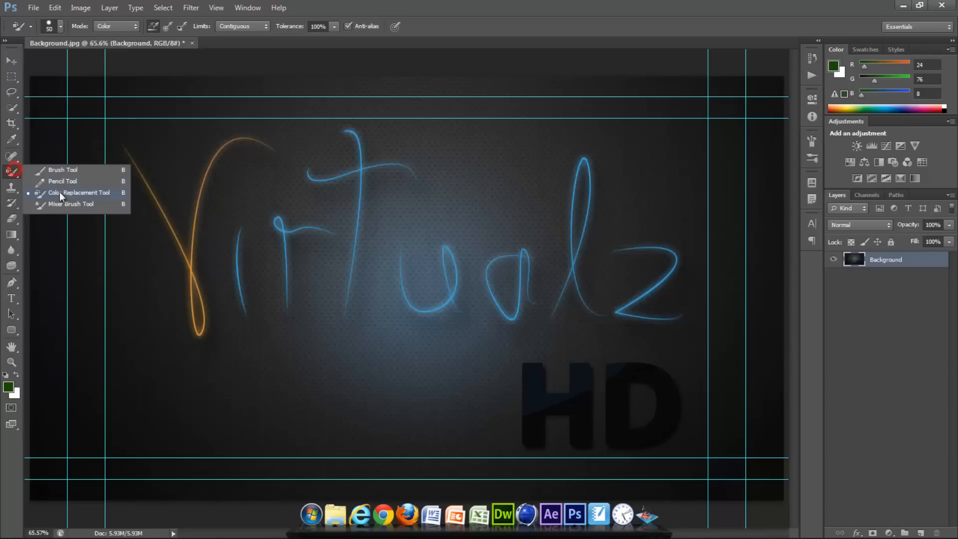
pyautogui.click(65, 203)
pyautogui.moveTo(119, 148)
pyautogui.mouseDown()
pyautogui.moveTo(184, 257)
pyautogui.moveTo(197, 296)
pyautogui.moveTo(200, 319)
pyautogui.moveTo(192, 322)
pyautogui.moveTo(186, 260)
pyautogui.moveTo(200, 180)
pyautogui.moveTo(228, 148)
pyautogui.moveTo(257, 145)
pyautogui.mouseUp()
pyautogui.hotkey('ctrl', 'z')
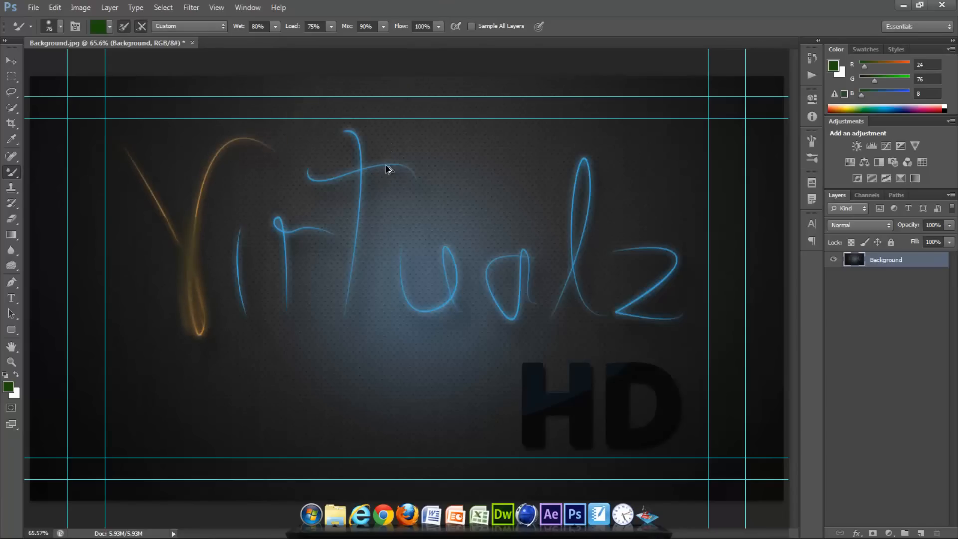
# Restore the Brush as the current tool of its group and activate the Clone Stamp tool.
pyautogui.click(10, 187)
pyautogui.click(11, 172)
pyautogui.click(69, 172)
pyautogui.click(18, 189)
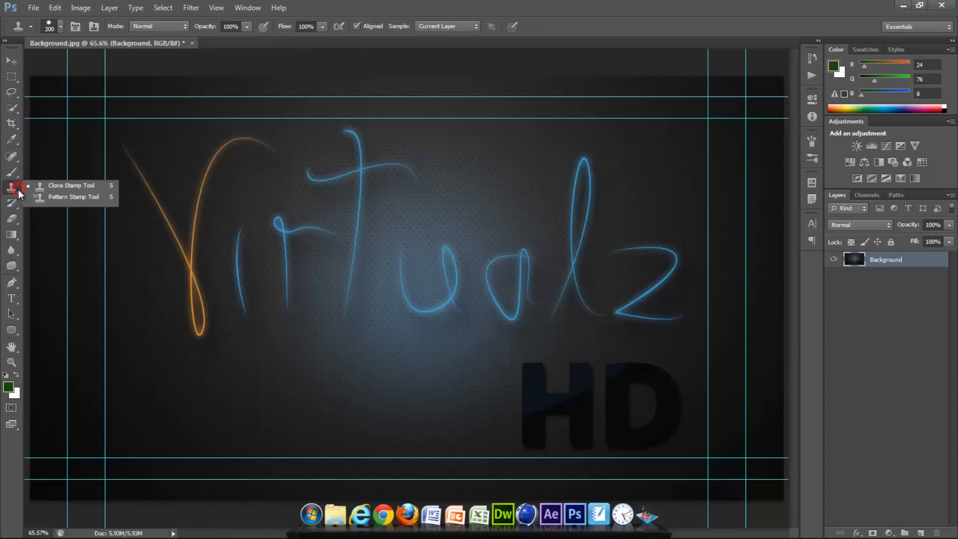
pyautogui.click(74, 187)
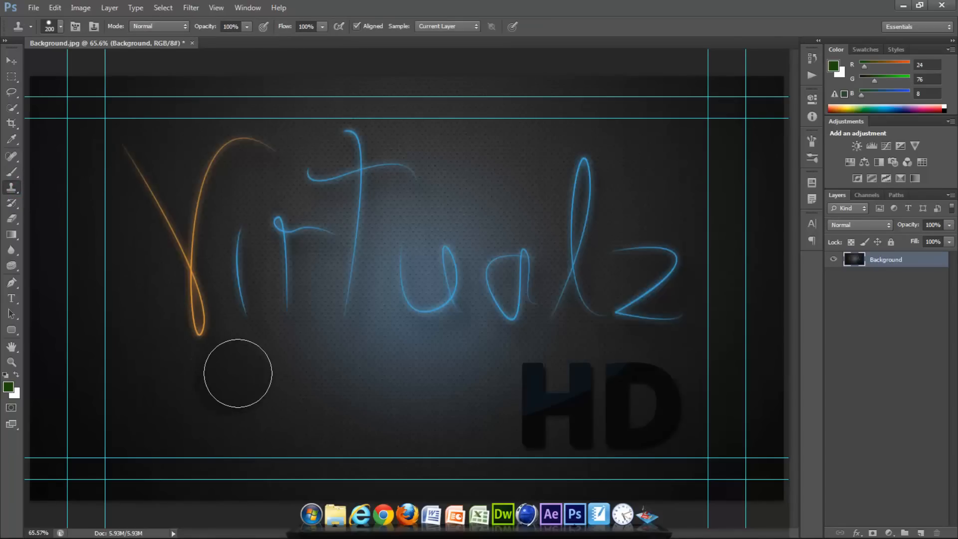
# Reduce the Clone Stamp tip to 90 px, clone dark background over the lower loop of the orange V, and undo the strokes.
pyautogui.press('[')
pyautogui.press('[')
pyautogui.press('[')
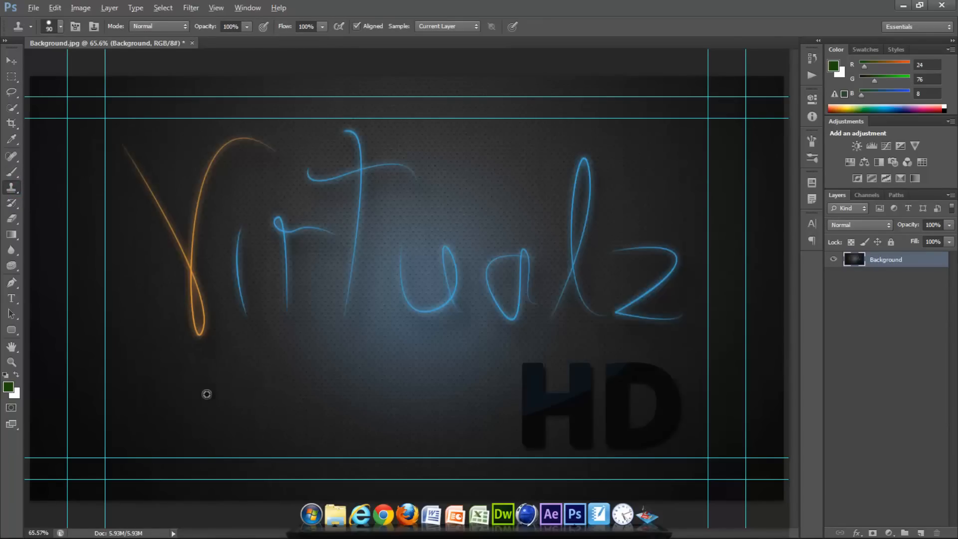
pyautogui.moveTo(196, 326); pyautogui.dragTo(193, 288)
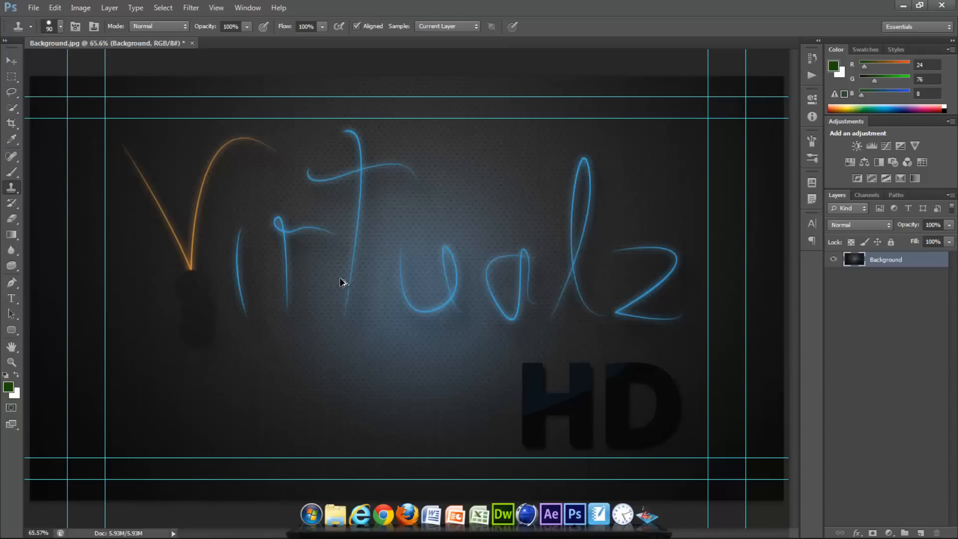
pyautogui.hotkey('ctrl', 'alt', 'z')
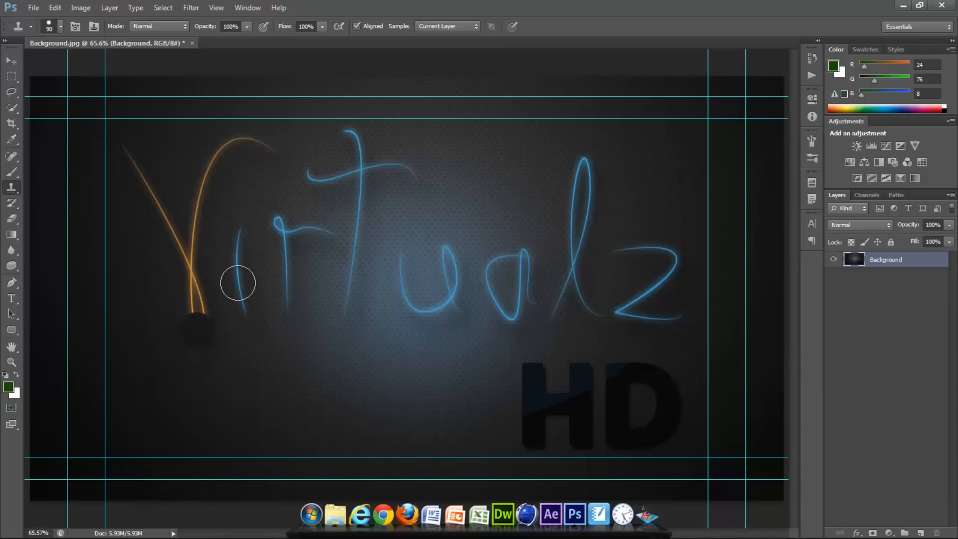
pyautogui.hotkey('ctrl', 'alt', 'z')
pyautogui.hotkey('ctrl', 'alt', 'z')
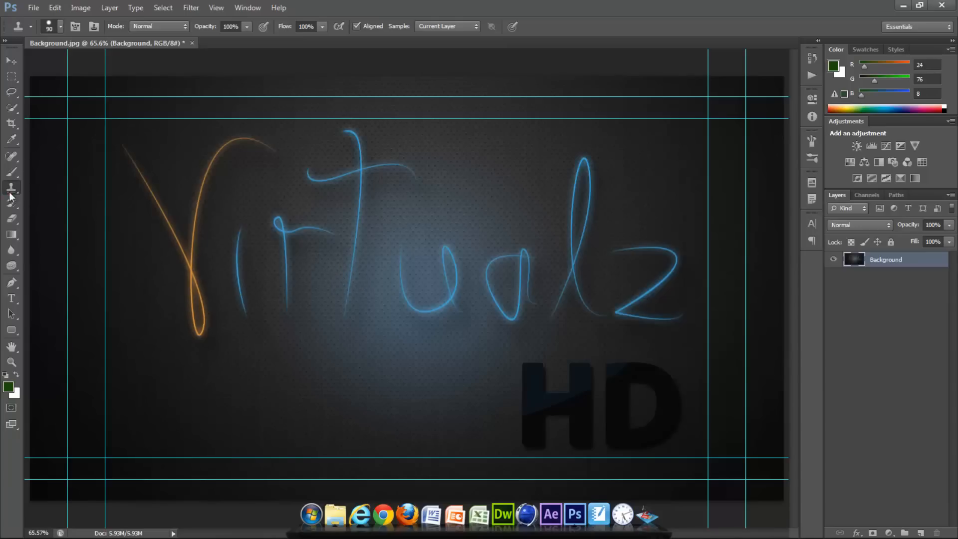
# Paint over the left arm of the orange V with the 35 px Pattern Stamp tool.
pyautogui.rightClick(6, 194)
pyautogui.click(54, 201)
pyautogui.moveTo(120, 144); pyautogui.dragTo(168, 228)
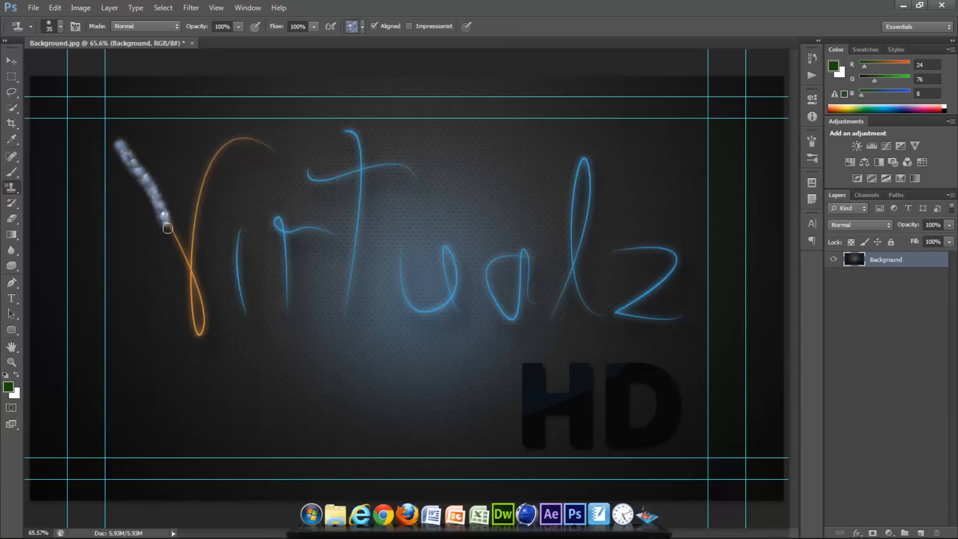
# Switch the Pattern Stamp to the multicolored striped pattern, paint over the rest of the V, and undo all pattern strokes.
pyautogui.click(362, 26)
pyautogui.click(526, 26)
pyautogui.moveTo(171, 223)
pyautogui.mouseDown()
pyautogui.moveTo(202, 332)
pyautogui.moveTo(181, 244)
pyautogui.moveTo(249, 130)
pyautogui.mouseUp()
pyautogui.hotkey('ctrl', 'alt', 'z')
pyautogui.hotkey('ctrl', 'alt', 'z')
pyautogui.hotkey('ctrl', 'alt', 'z')
pyautogui.hotkey('ctrl', 'alt', 'z')
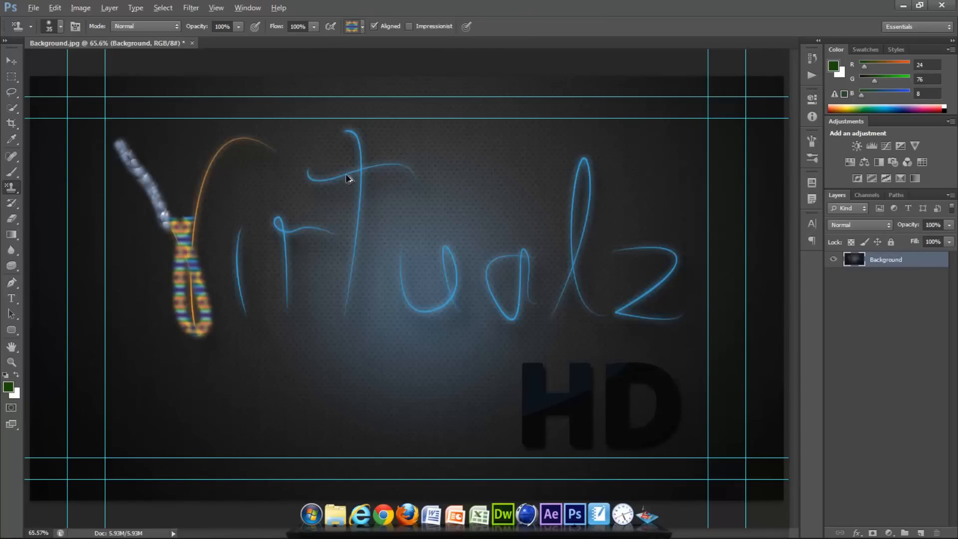
# Create a new empty layer above the Background and make it the active layer.
pyautogui.click(921, 532)
pyautogui.rightClick(850, 384)
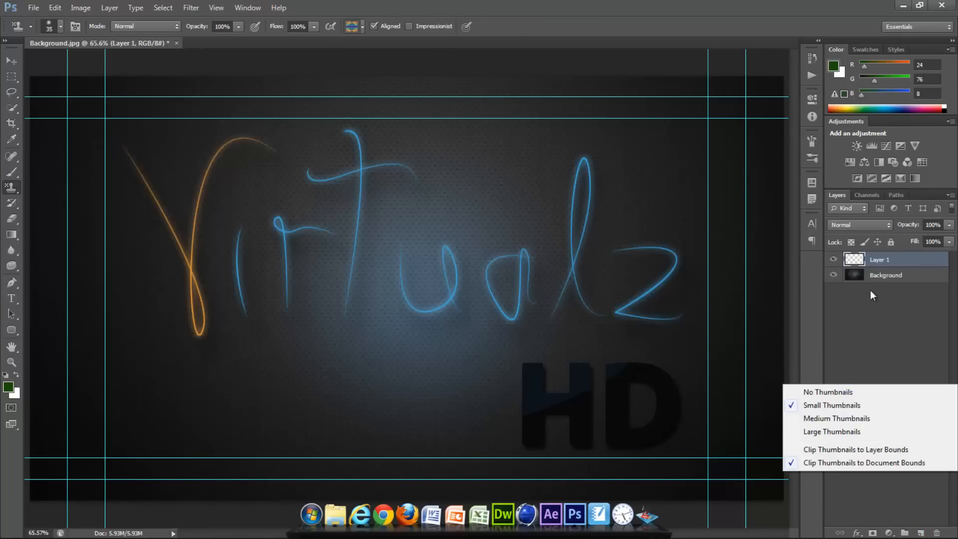
pyautogui.rightClick(875, 273)
pyautogui.click(913, 311)
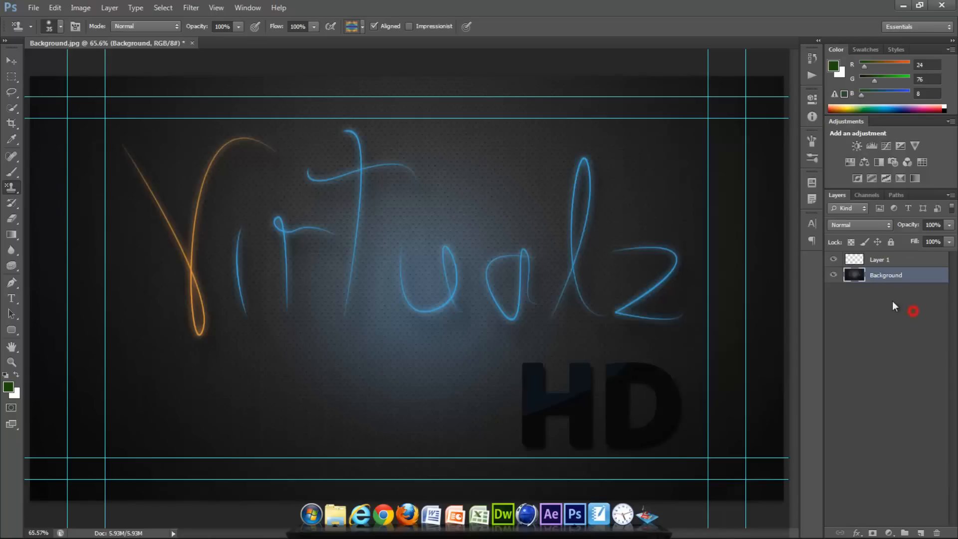
pyautogui.click(857, 260)
# Paint the striped pattern around the V on Layer 1 with the Pattern Stamp tool, and undo it.
pyautogui.moveTo(277, 152)
pyautogui.mouseDown()
pyautogui.moveTo(239, 137)
pyautogui.moveTo(192, 190)
pyautogui.moveTo(206, 331)
pyautogui.moveTo(155, 275)
pyautogui.mouseUp()
pyautogui.moveTo(152, 231)
pyautogui.mouseDown()
pyautogui.moveTo(129, 150)
pyautogui.moveTo(171, 184)
pyautogui.mouseUp()
pyautogui.hotkey('ctrl', 'z')
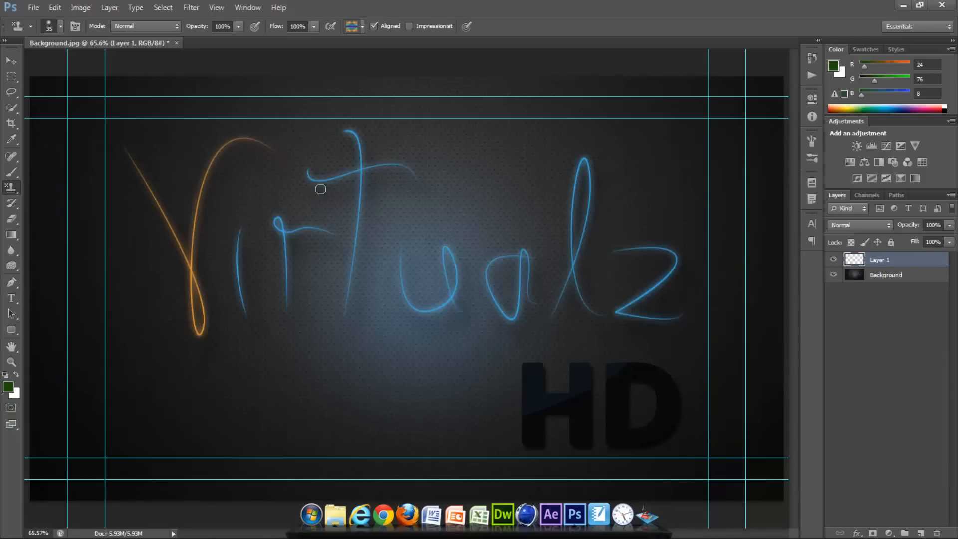
# Restore the Clone Stamp as the current tool of its group and activate the History Brush tool.
pyautogui.click(7, 190)
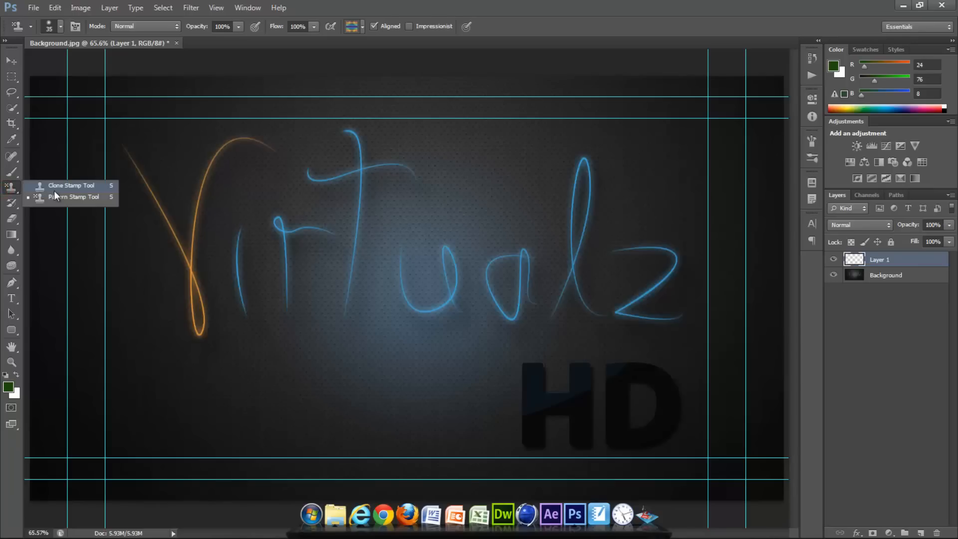
pyautogui.click(50, 185)
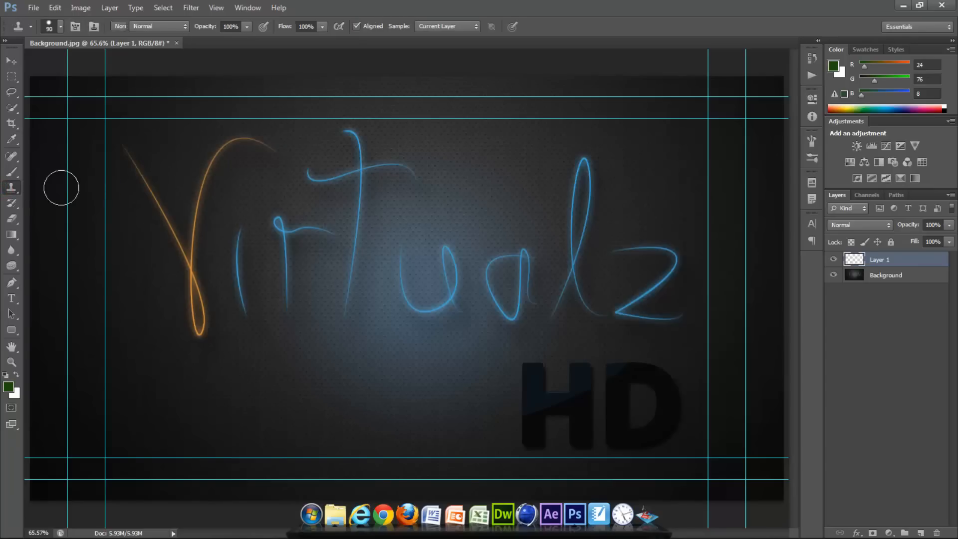
pyautogui.click(12, 173)
pyautogui.click(12, 188)
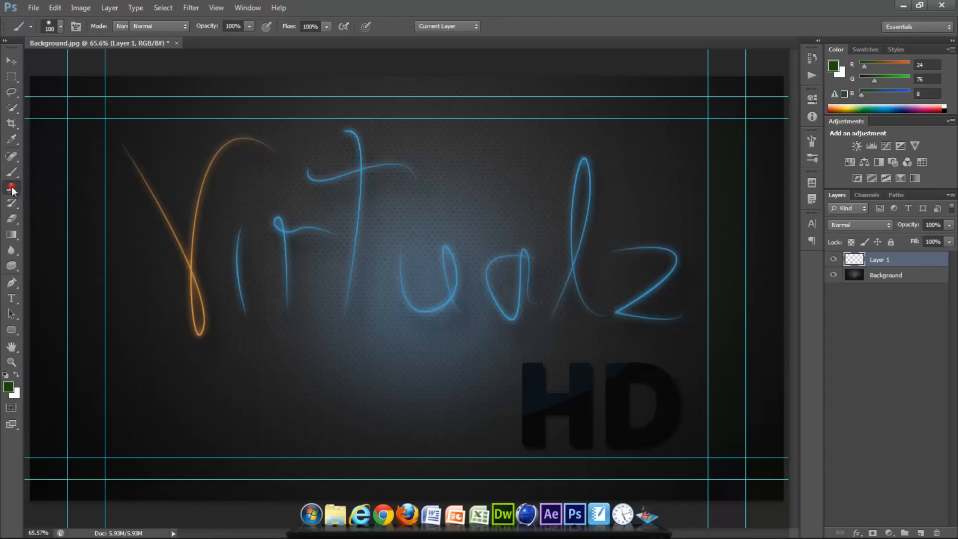
pyautogui.click(14, 205)
pyautogui.click(12, 188)
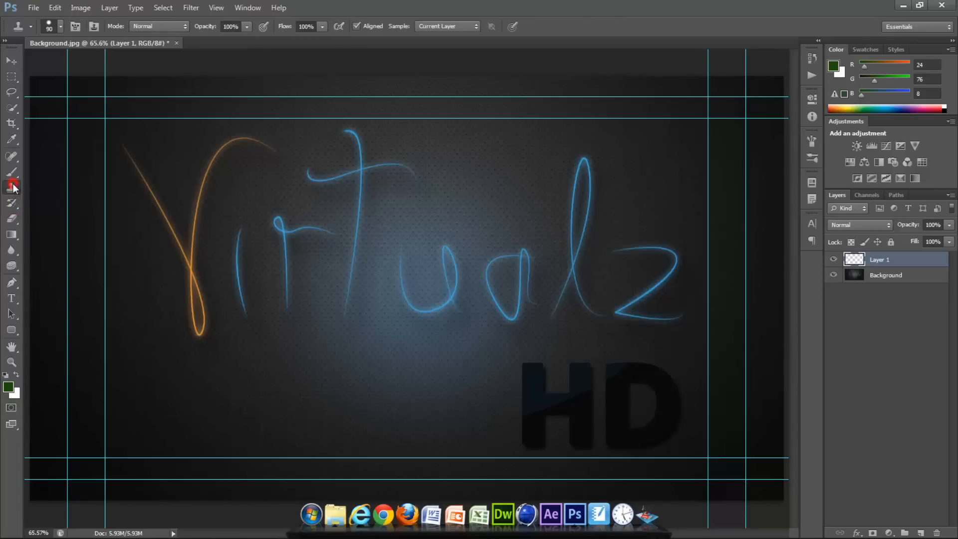
pyautogui.click(11, 213)
pyautogui.moveTo(11, 202); pyautogui.dragTo(59, 200)
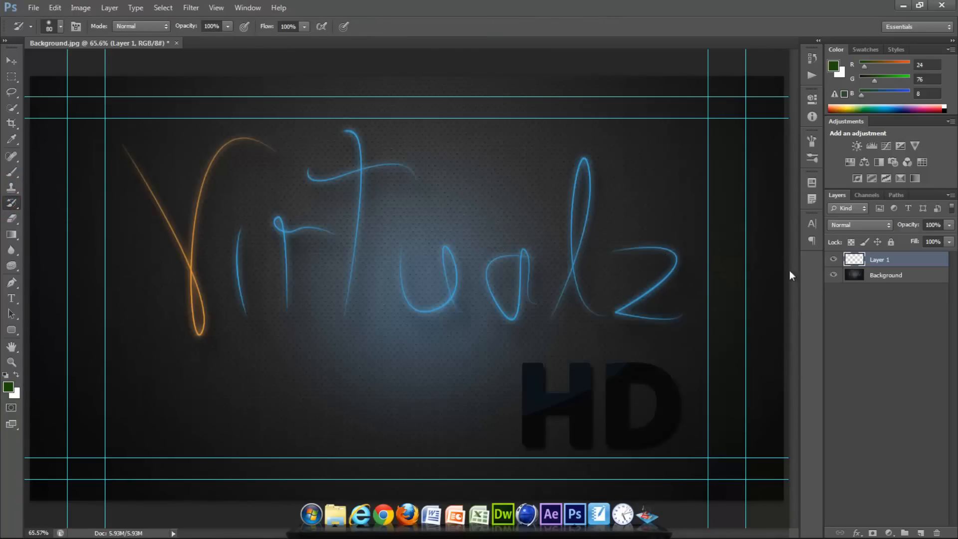
# Duplicate the Background layer and hide Layer 1.
pyautogui.click(912, 280)
pyautogui.rightClick(911, 281)
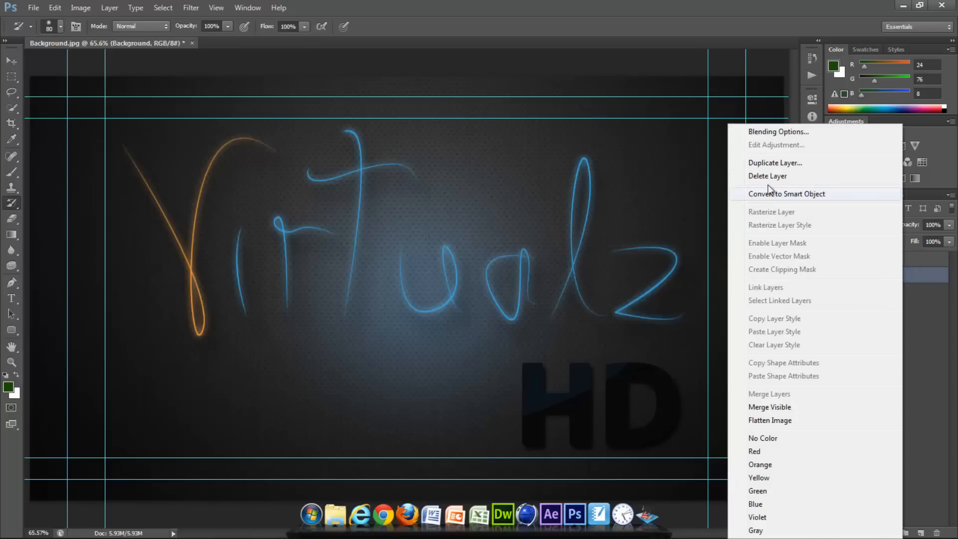
pyautogui.click(778, 163)
pyautogui.click(568, 165)
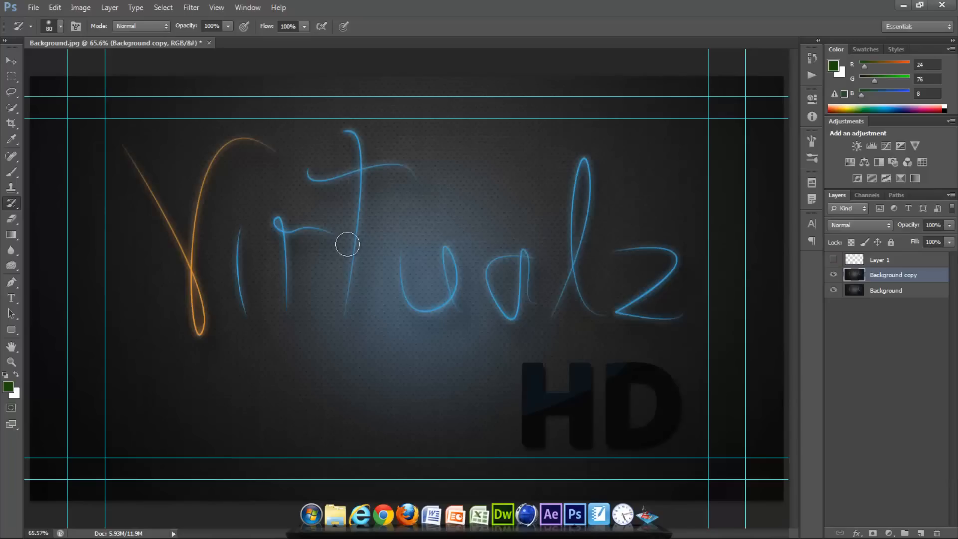
# Paint broad 100 px Brush strokes over the lettering on the duplicated layer, first in dark green, then in the default black.
pyautogui.click(12, 172)
pyautogui.moveTo(374, 172)
pyautogui.mouseDown()
pyautogui.moveTo(214, 196)
pyautogui.moveTo(238, 288)
pyautogui.moveTo(494, 154)
pyautogui.moveTo(269, 342)
pyautogui.moveTo(143, 241)
pyautogui.moveTo(152, 227)
pyautogui.moveTo(265, 376)
pyautogui.moveTo(266, 197)
pyautogui.mouseUp()
pyautogui.click(7, 376)
pyautogui.moveTo(512, 152)
pyautogui.mouseDown()
pyautogui.moveTo(562, 255)
pyautogui.moveTo(500, 404)
pyautogui.moveTo(613, 363)
pyautogui.moveTo(594, 332)
pyautogui.moveTo(633, 332)
pyautogui.mouseUp()
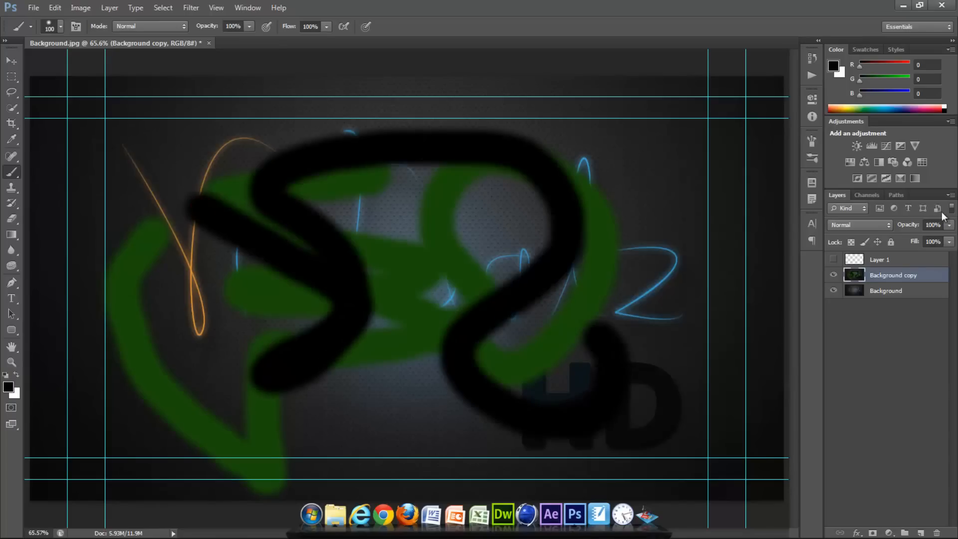
# Erase the green stroke around the V on the Background copy layer with an 80 px History Brush.
pyautogui.click(12, 204)
pyautogui.moveTo(137, 239)
pyautogui.mouseDown()
pyautogui.moveTo(119, 285)
pyautogui.moveTo(154, 222)
pyautogui.moveTo(90, 301)
pyautogui.mouseUp()
pyautogui.moveTo(165, 238)
pyautogui.mouseDown()
pyautogui.moveTo(172, 268)
pyautogui.moveTo(168, 229)
pyautogui.mouseUp()
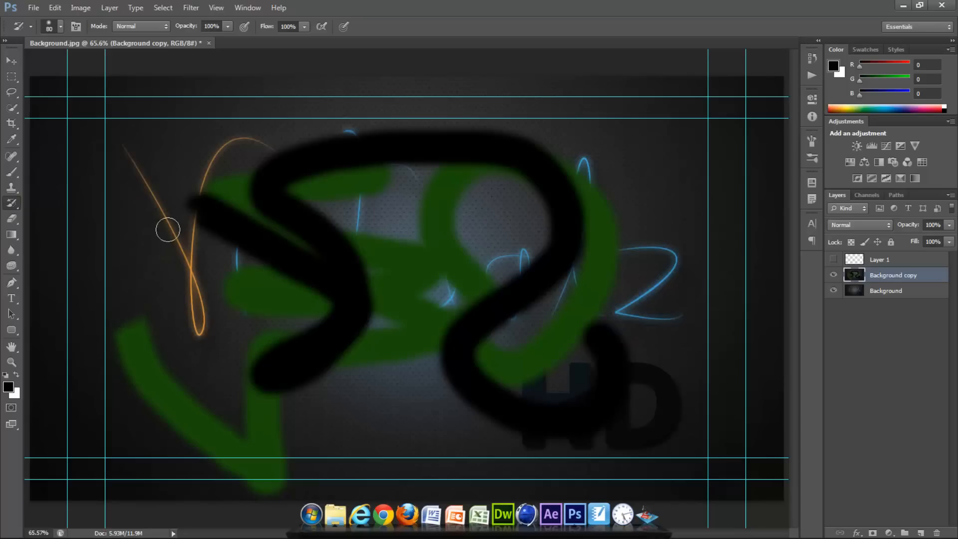
pyautogui.moveTo(118, 353)
pyautogui.mouseDown()
pyautogui.moveTo(133, 342)
pyautogui.moveTo(95, 380)
pyautogui.moveTo(102, 403)
pyautogui.moveTo(184, 400)
pyautogui.moveTo(113, 374)
pyautogui.moveTo(149, 368)
pyautogui.mouseUp()
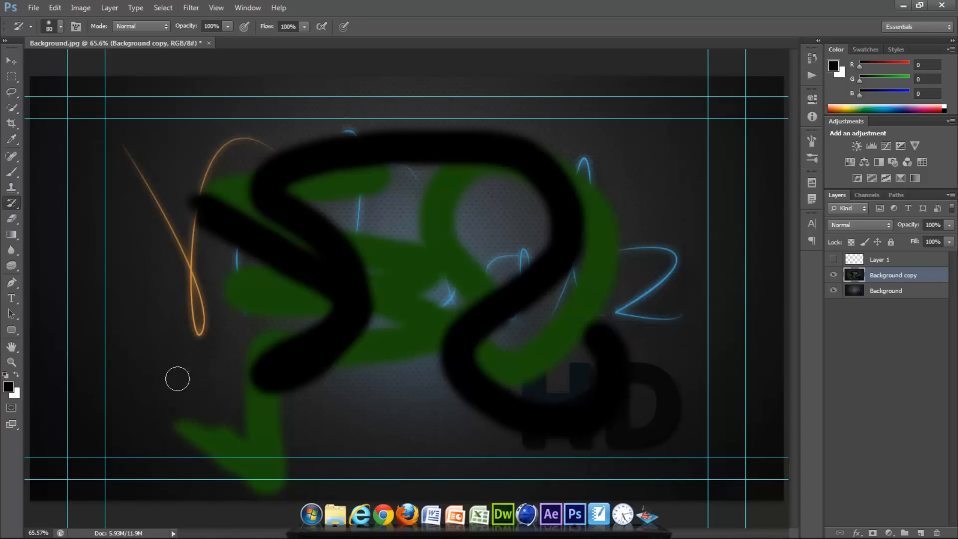
pyautogui.moveTo(212, 429)
pyautogui.mouseDown()
pyautogui.moveTo(182, 445)
pyautogui.moveTo(206, 413)
pyautogui.moveTo(280, 460)
pyautogui.moveTo(200, 437)
pyautogui.moveTo(218, 471)
pyautogui.moveTo(656, 402)
pyautogui.moveTo(256, 423)
pyautogui.moveTo(622, 413)
pyautogui.moveTo(674, 332)
pyautogui.moveTo(96, 367)
pyautogui.moveTo(693, 278)
pyautogui.moveTo(113, 340)
pyautogui.moveTo(282, 368)
pyautogui.moveTo(224, 214)
pyautogui.moveTo(336, 369)
pyautogui.moveTo(211, 170)
pyautogui.moveTo(645, 156)
pyautogui.moveTo(300, 143)
pyautogui.moveTo(697, 220)
pyautogui.moveTo(348, 260)
pyautogui.moveTo(239, 188)
pyautogui.moveTo(406, 223)
pyautogui.moveTo(193, 261)
pyautogui.moveTo(608, 197)
pyautogui.moveTo(364, 197)
pyautogui.moveTo(434, 221)
pyautogui.mouseUp()
# Enlarge the History Brush to 200 px and paint away the remaining green and black strokes to restore all the lettering.
pyautogui.press(']')
pyautogui.press(']')
pyautogui.press(']')
pyautogui.press(']')
pyautogui.press(']')
pyautogui.press(']')
pyautogui.click(433, 220)
pyautogui.moveTo(397, 181)
pyautogui.mouseDown()
pyautogui.moveTo(317, 204)
pyautogui.moveTo(573, 245)
pyautogui.moveTo(383, 362)
pyautogui.moveTo(370, 159)
pyautogui.moveTo(243, 304)
pyautogui.mouseUp()
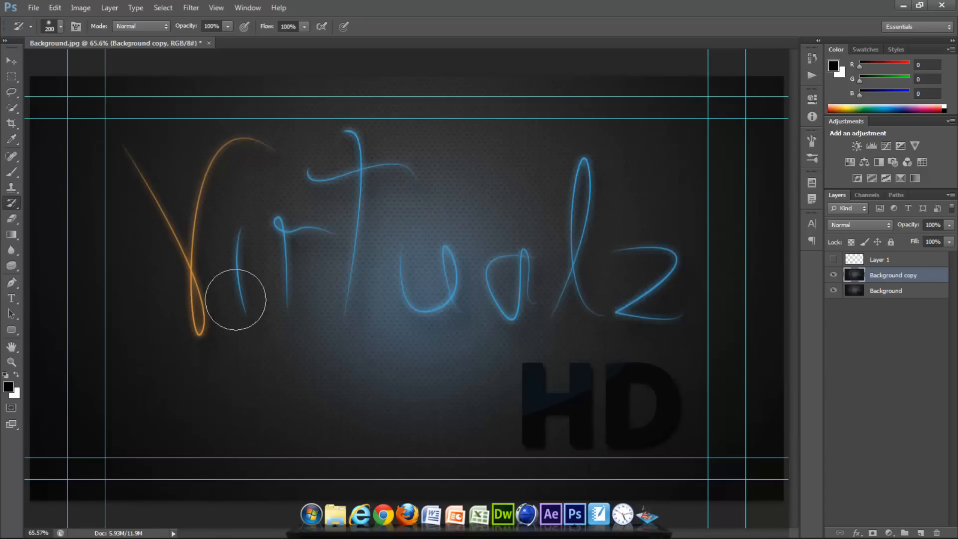
pyautogui.hotkey('ctrl', 'a')
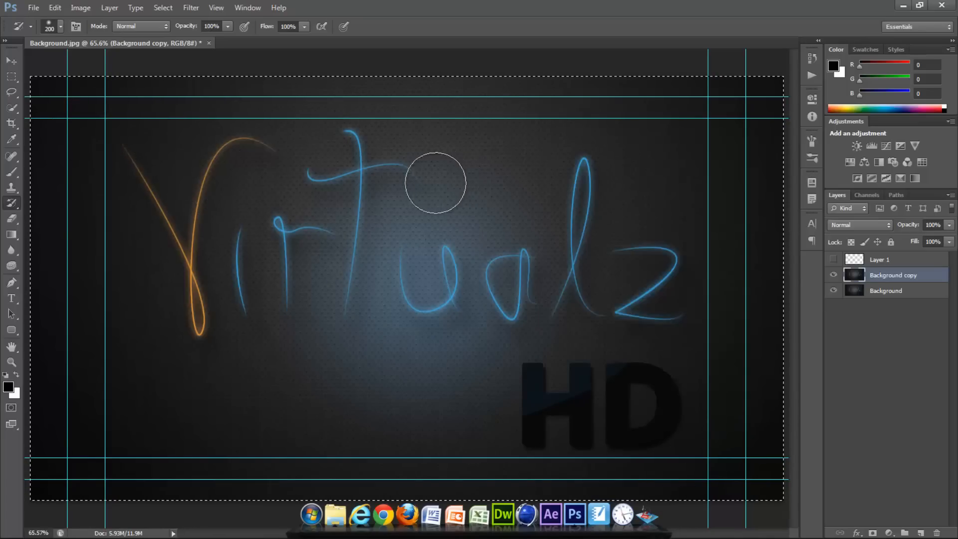
pyautogui.hotkey('ctrl', 'd')
# Paint over the V's first stroke and the letter i with the Art History Brush, undoing each attempt.
pyautogui.rightClick(11, 203)
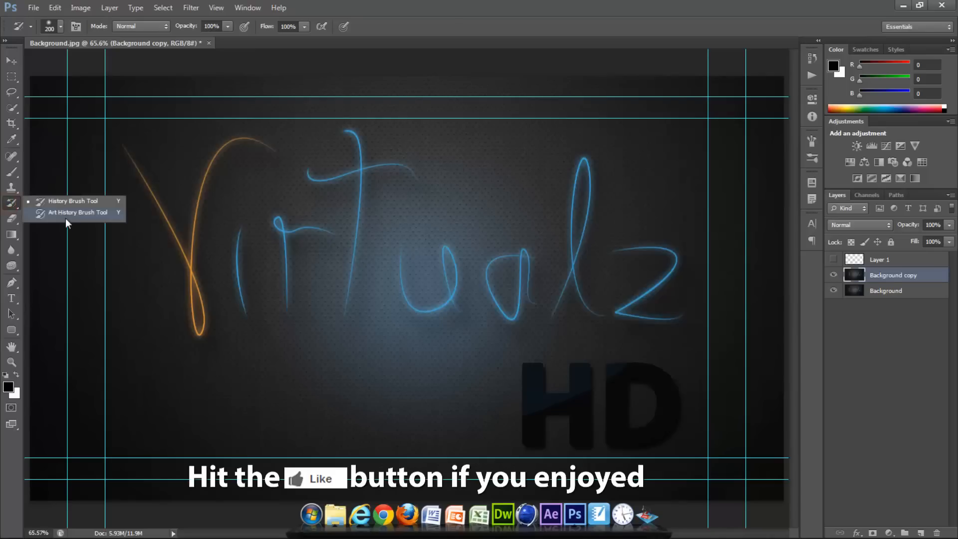
pyautogui.click(75, 213)
pyautogui.moveTo(122, 148)
pyautogui.mouseDown()
pyautogui.moveTo(187, 259)
pyautogui.moveTo(174, 218)
pyautogui.mouseUp()
pyautogui.hotkey('ctrl', 'alt', 'z')
pyautogui.hotkey('ctrl', 'alt', 'z')
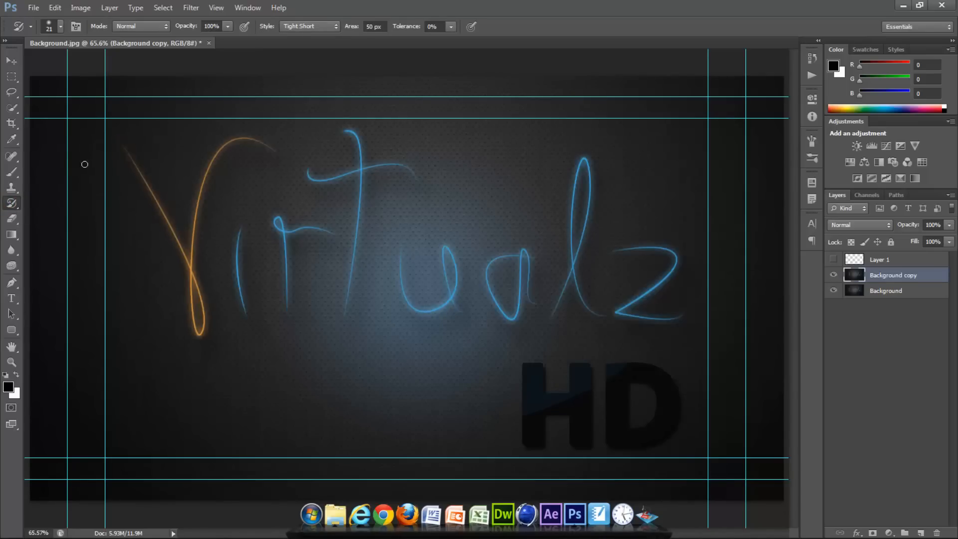
pyautogui.moveTo(239, 245); pyautogui.dragTo(254, 314)
pyautogui.hotkey('ctrl', 'alt', 'z')
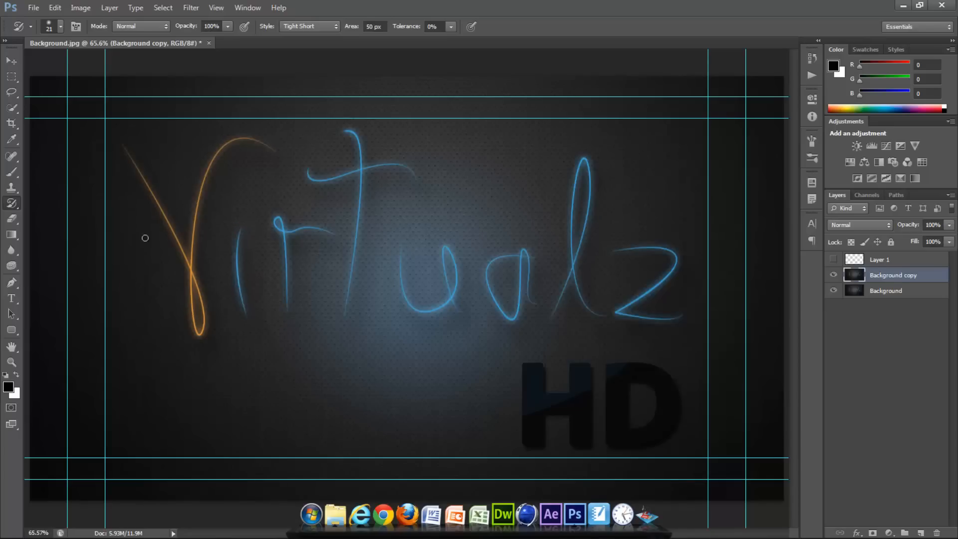